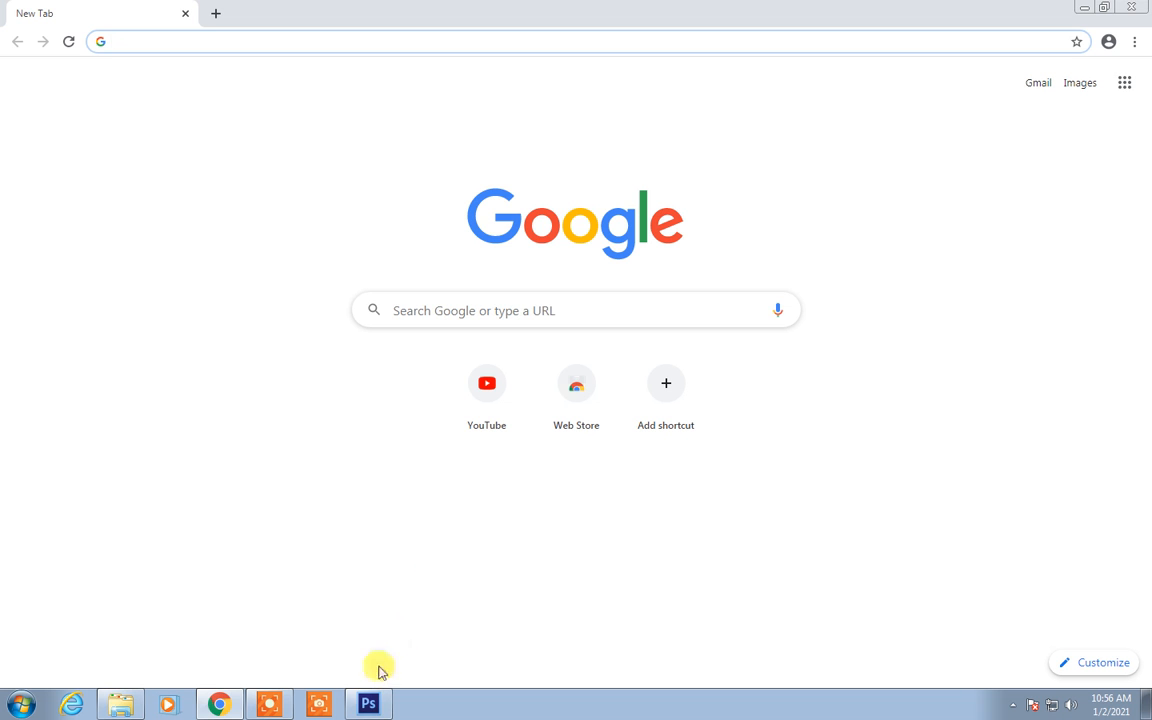
left_click(369, 705)
left_click(146, 11)
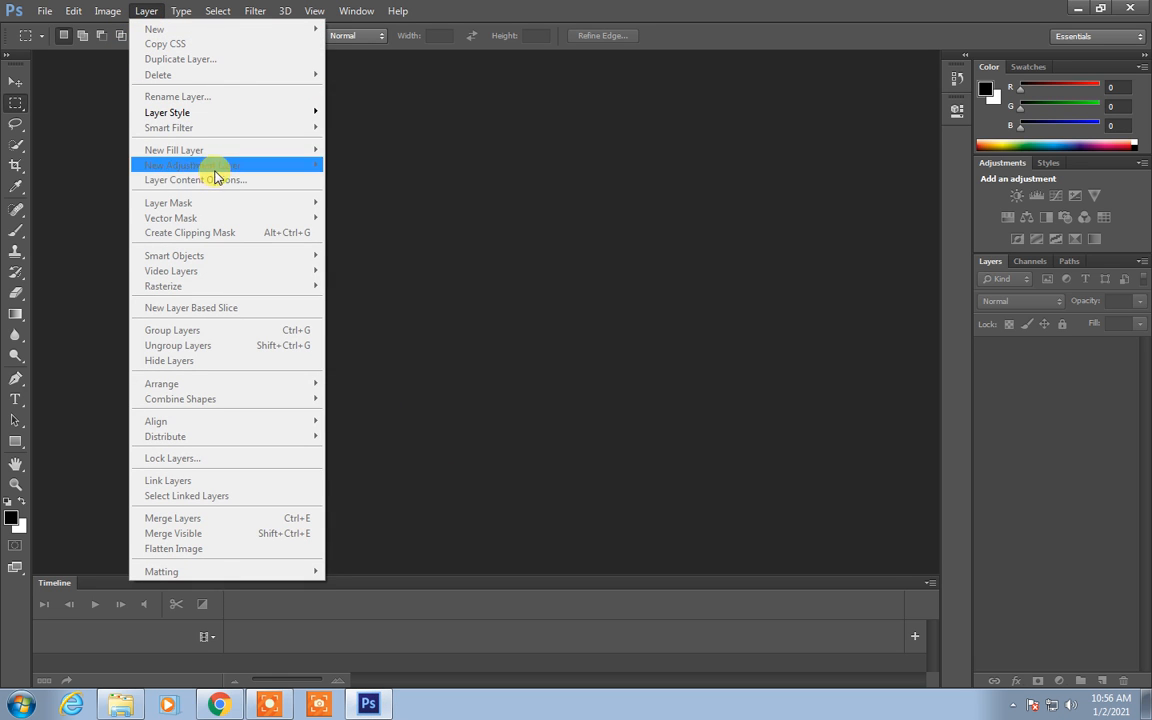
left_click(370, 218)
left_click(1078, 8)
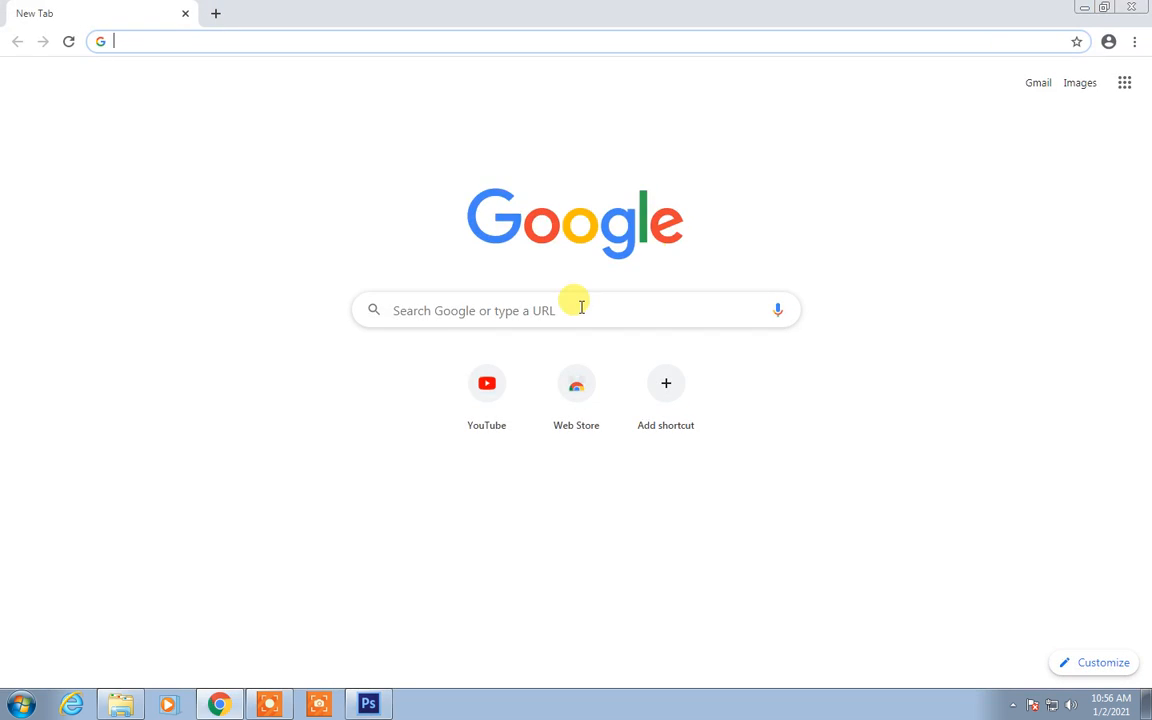
Step: Search Google for baby face and bring up the image results
left_click(482, 316)
type("face")
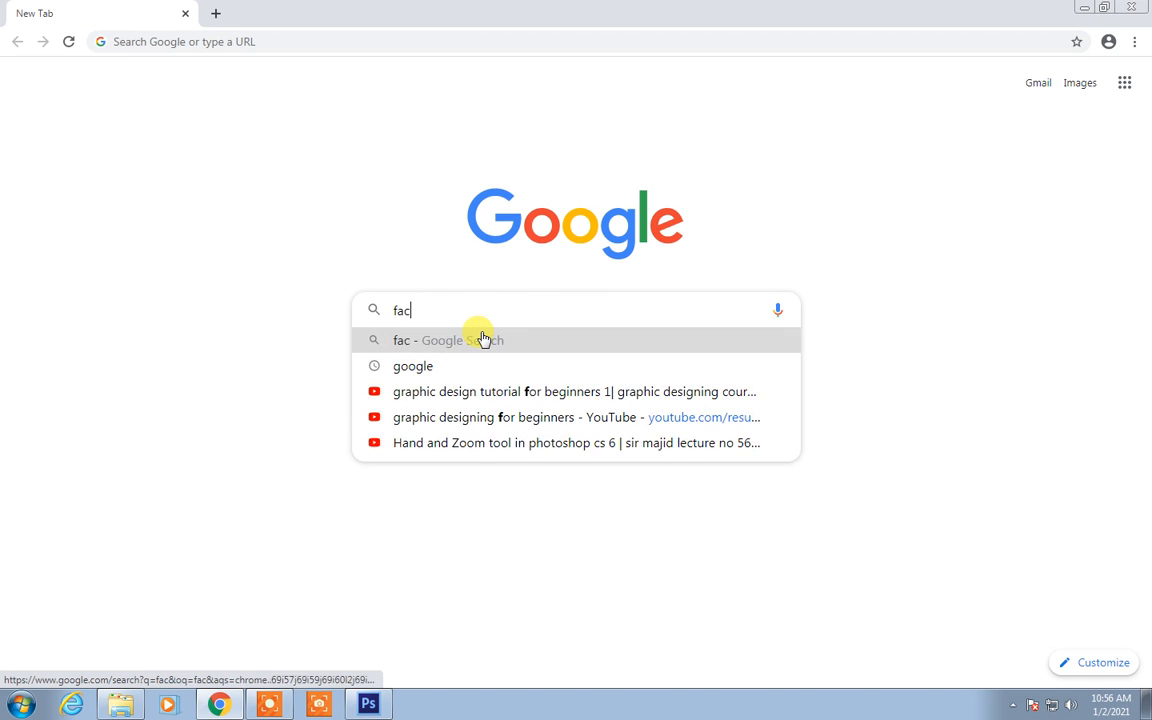
key("BackSpace")
key("BackSpace")
key("BackSpace")
key("BackSpace")
type("baby ")
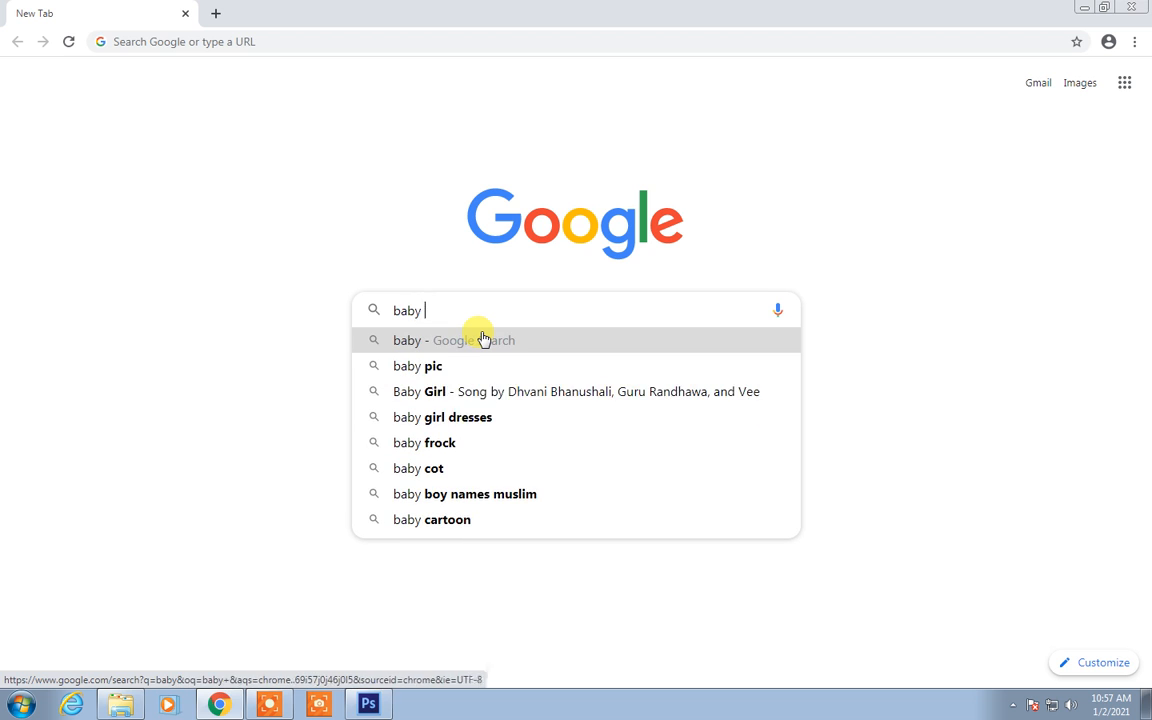
type("face")
key("Return")
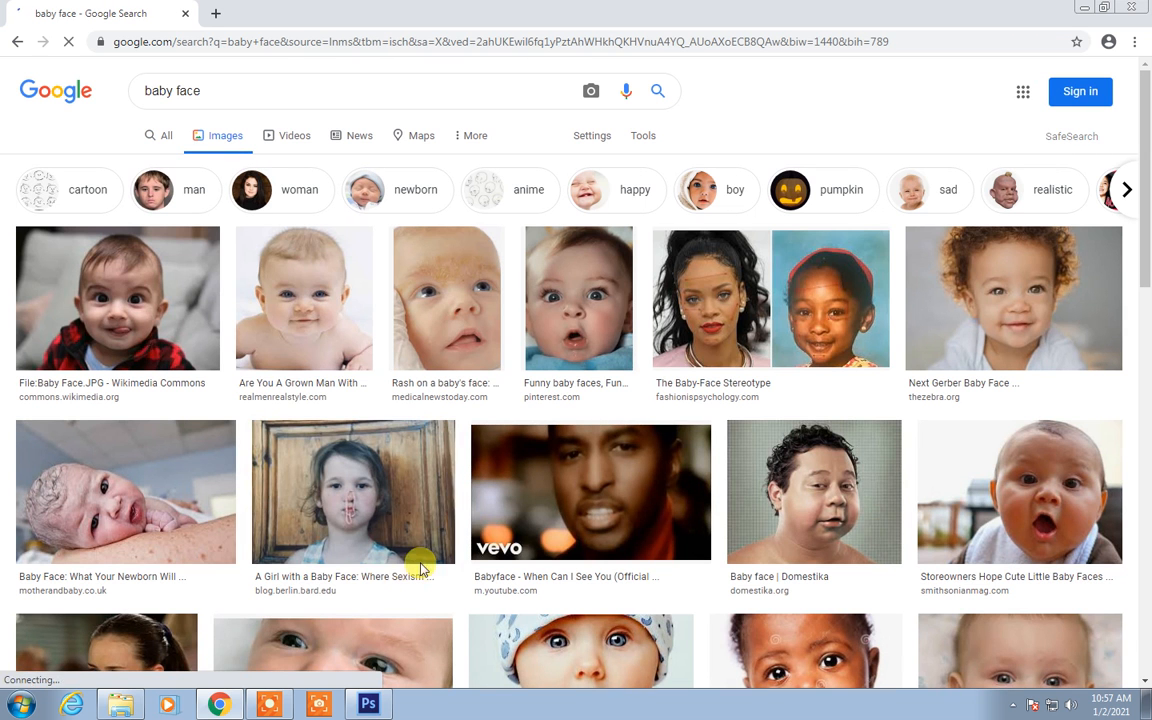
Step: Save the Wikimedia Commons image of the baby in the red plaid jacket to the Desktop as 1280px-Baby_Face, JPEG type
left_click(137, 292)
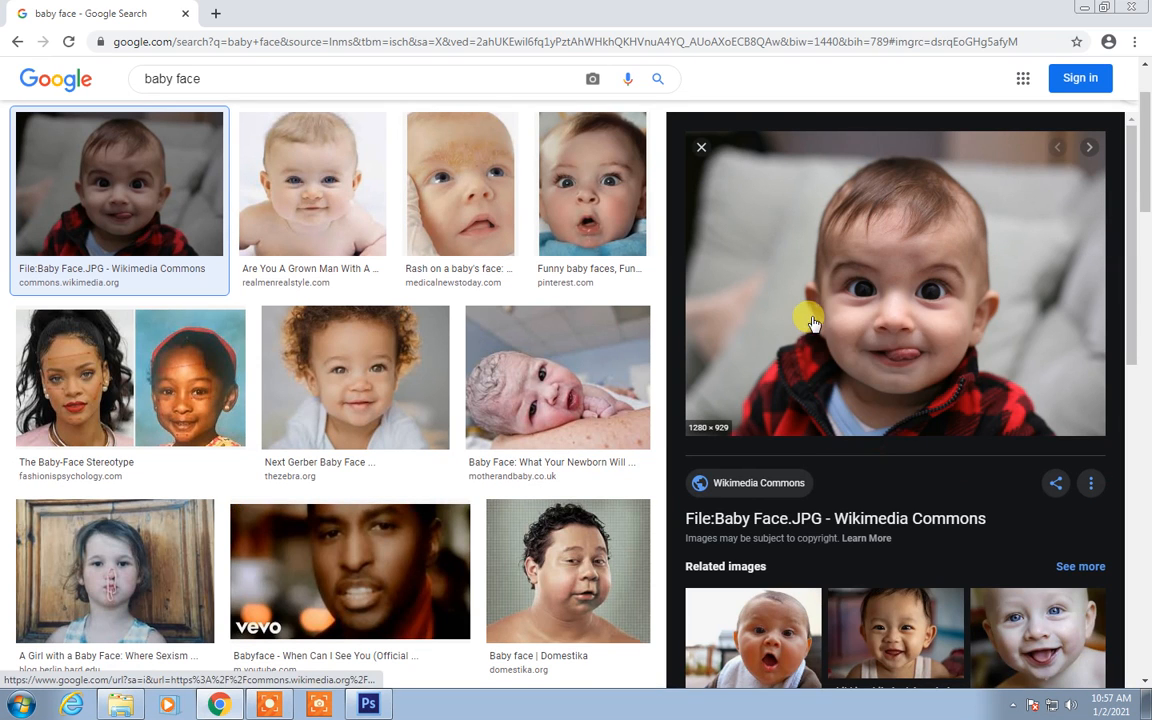
right_click(813, 323)
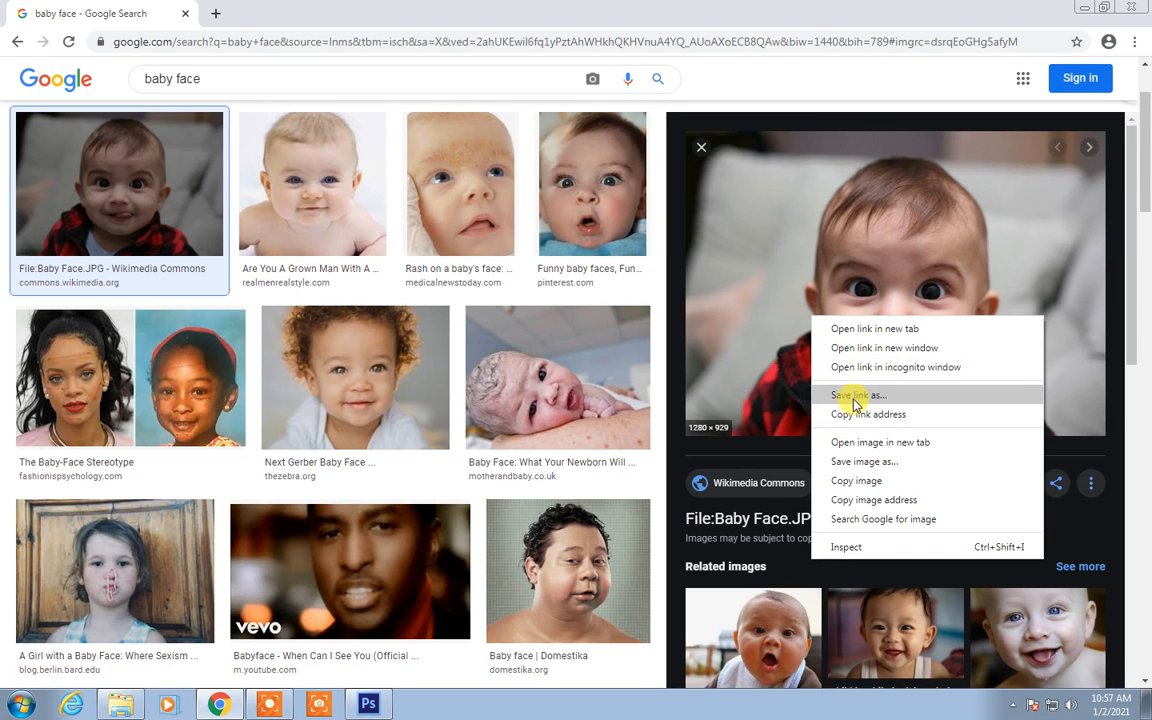
left_click(866, 465)
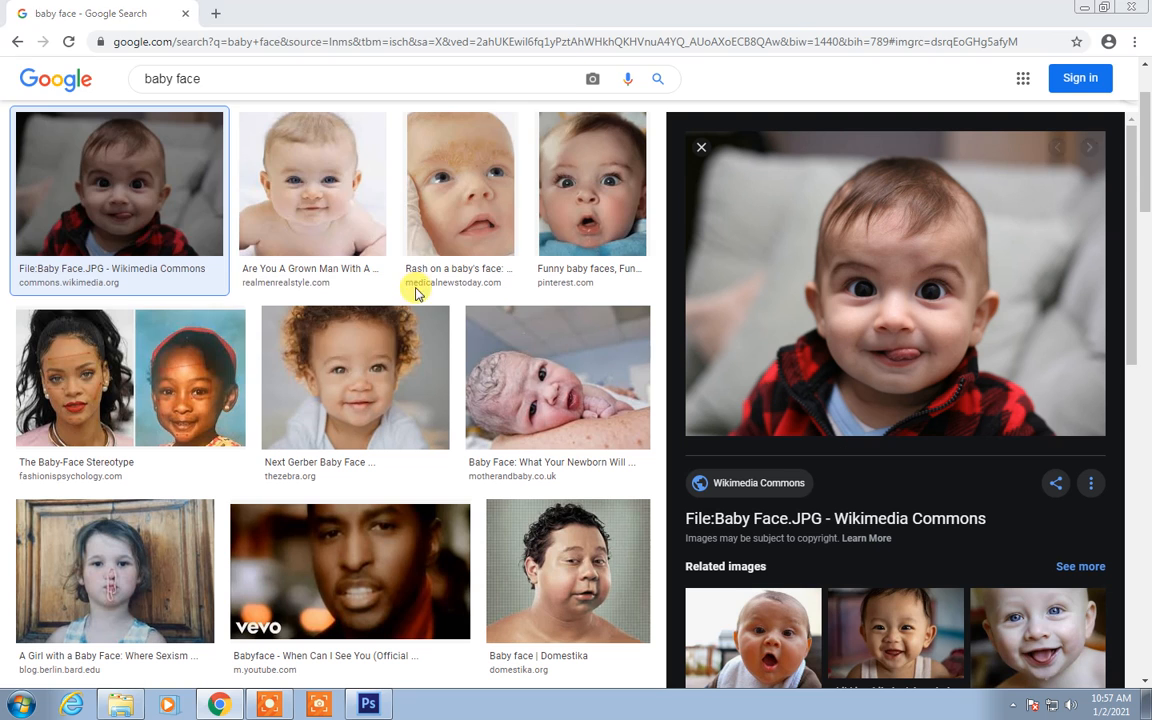
left_click(63, 110)
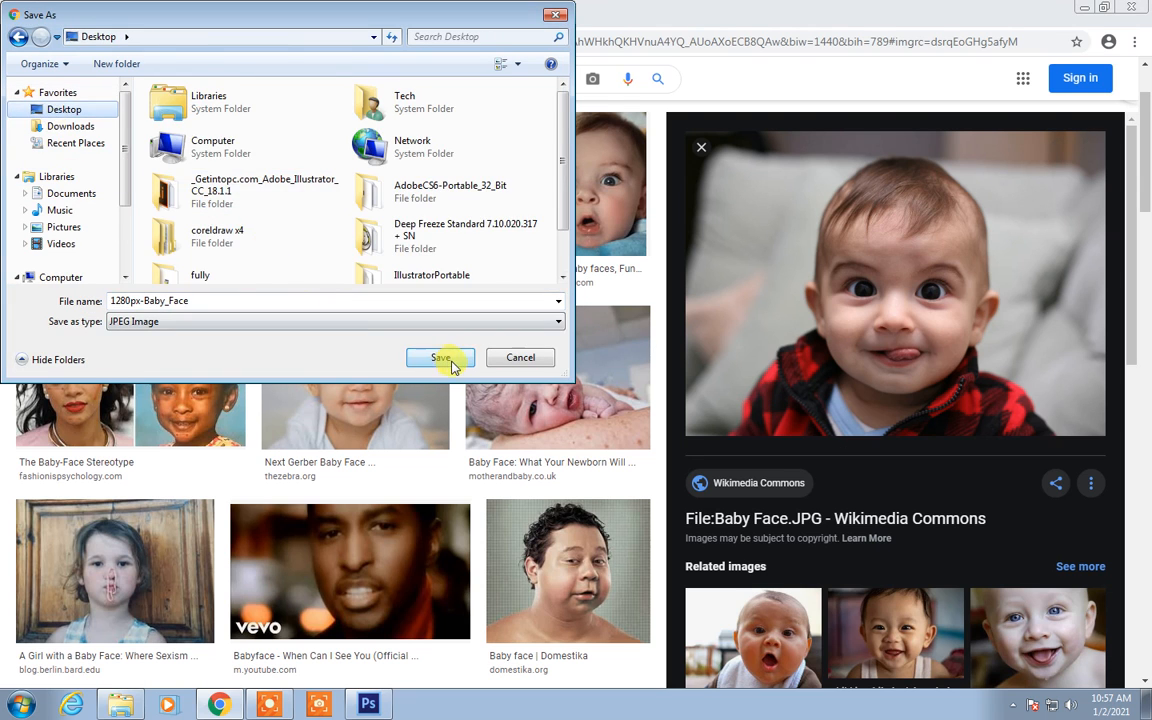
left_click(440, 357)
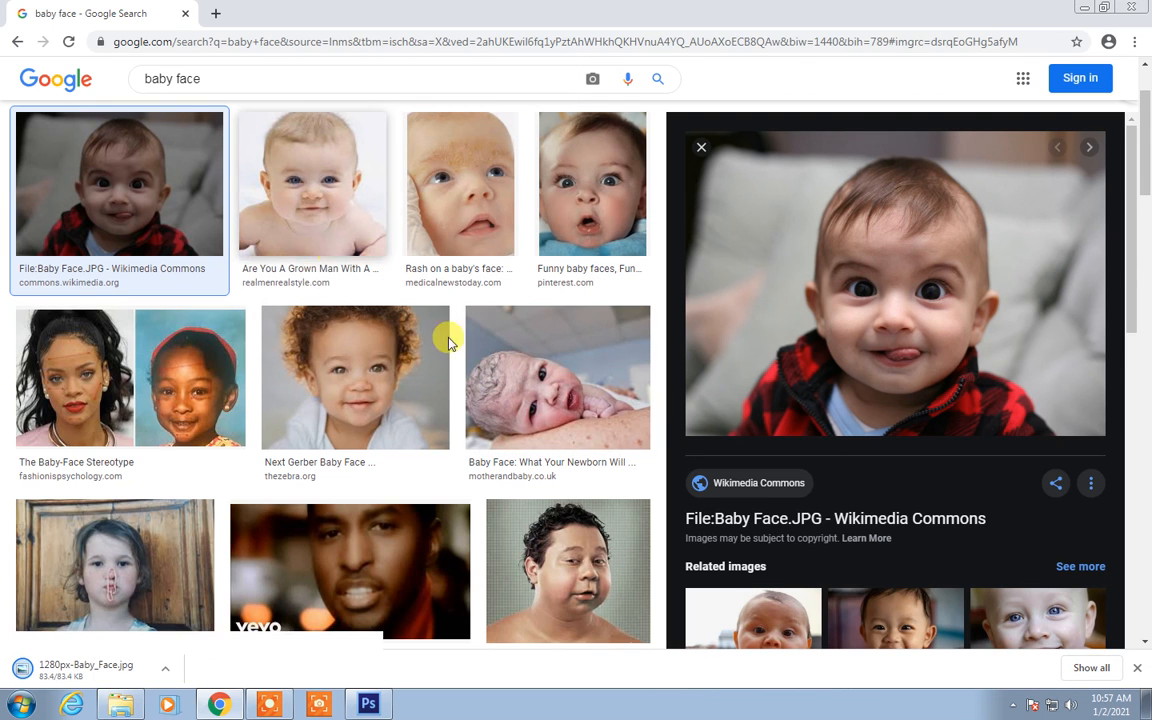
Step: Browse the baby face results and save the Pinterest image of the surprised baby with the blue blanket
left_click(318, 228)
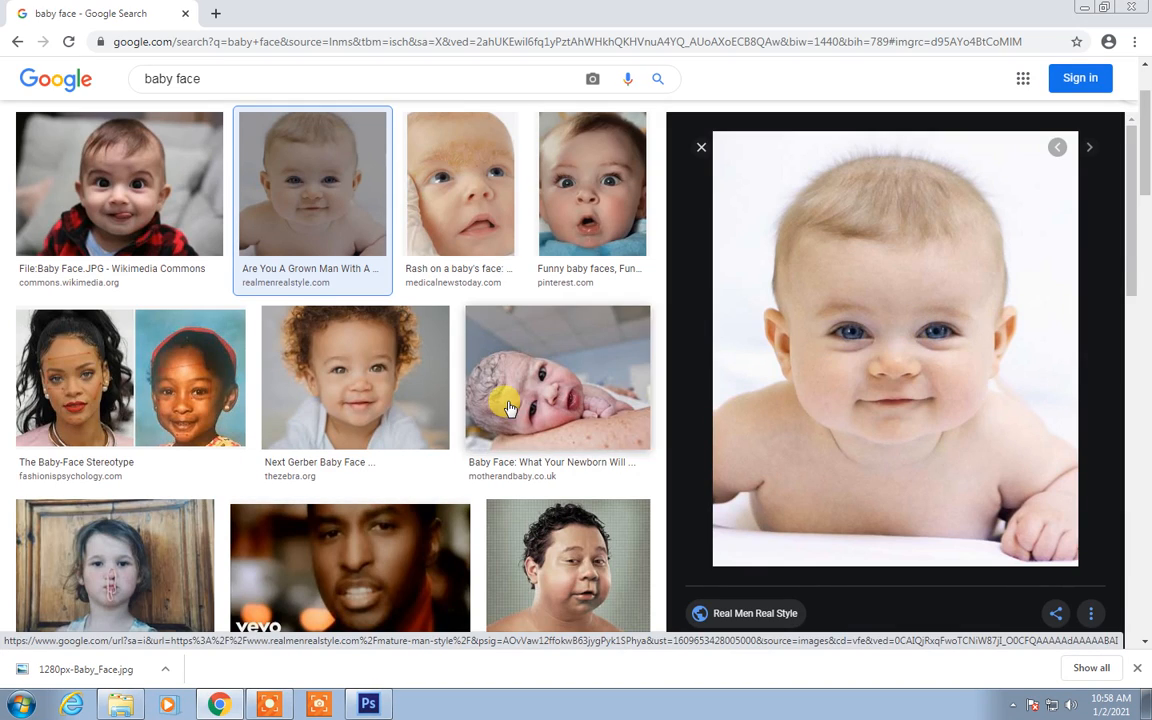
scroll(504, 398, "down", 3)
scroll(509, 399, "up", 2)
scroll(628, 414, "up", 2)
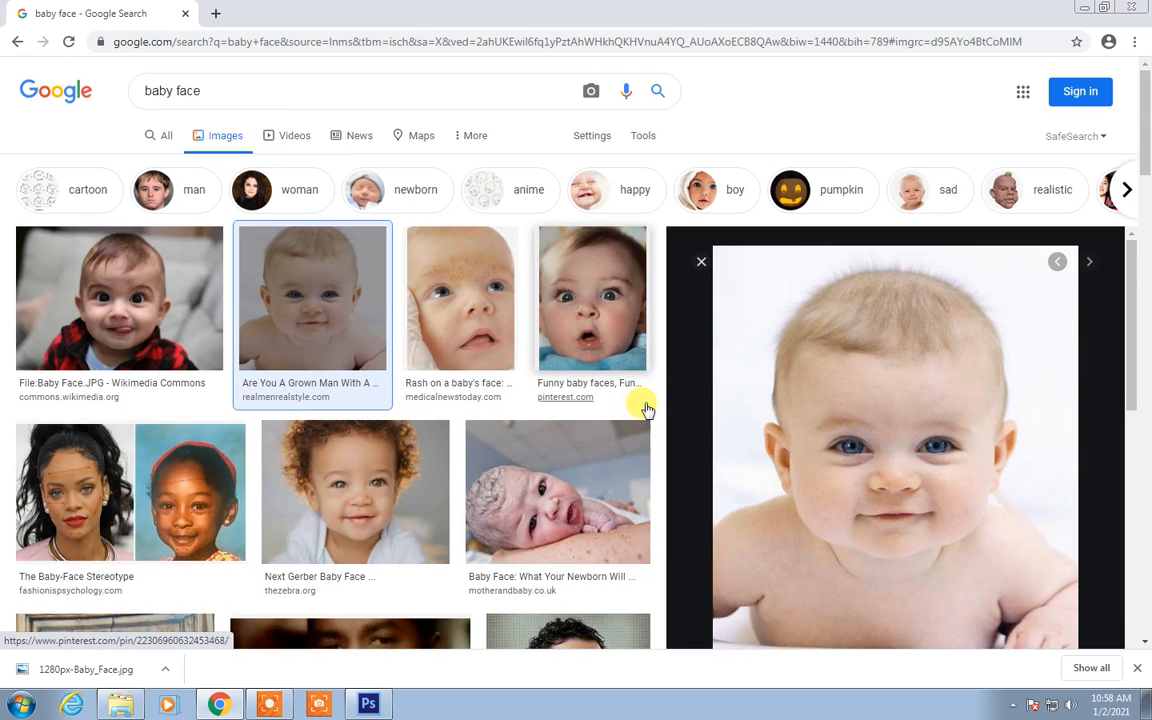
left_click(600, 316)
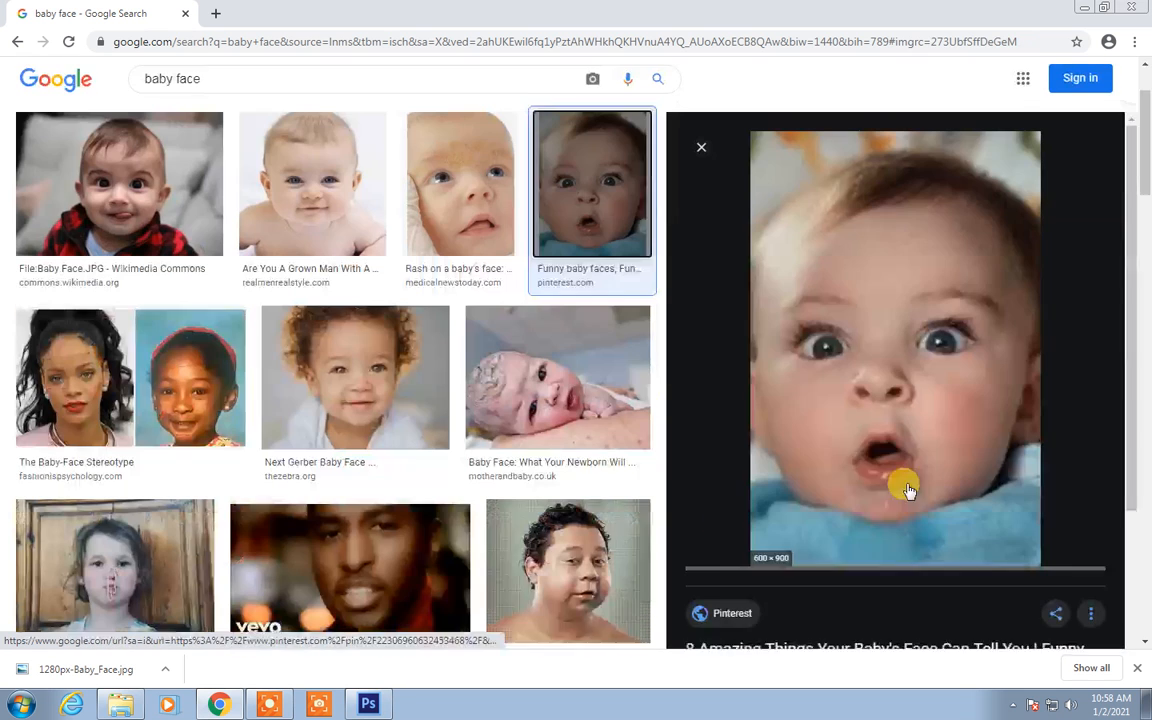
right_click(896, 422)
left_click(955, 564)
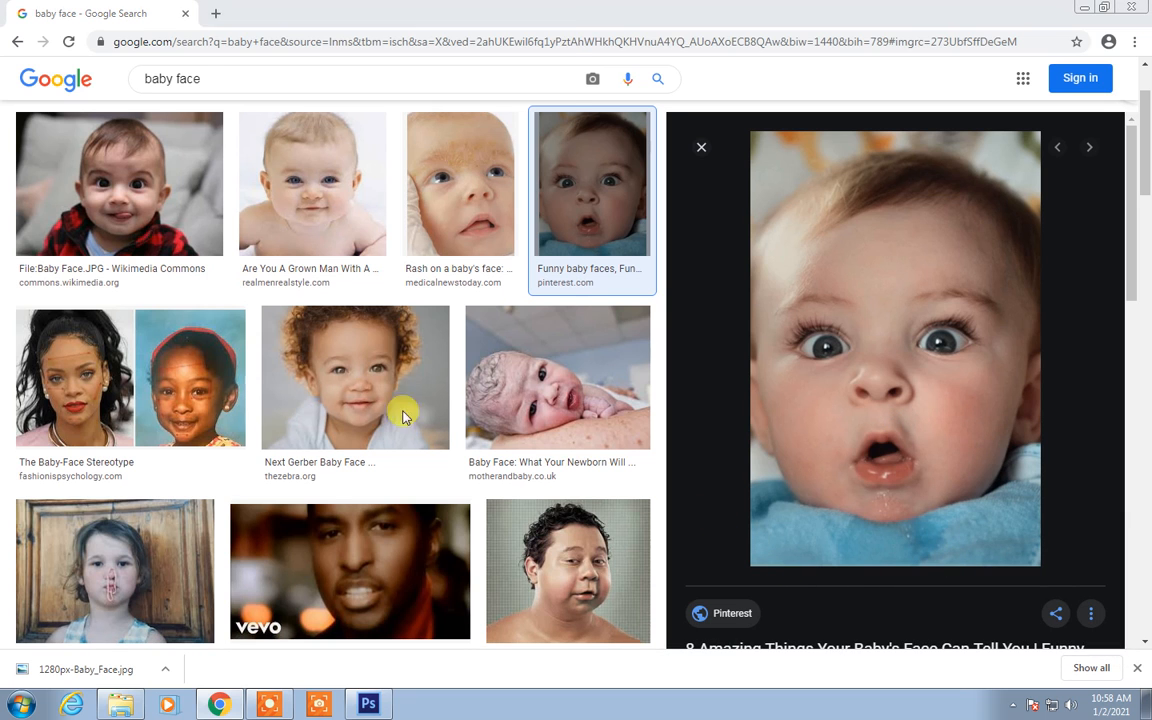
left_click(450, 360)
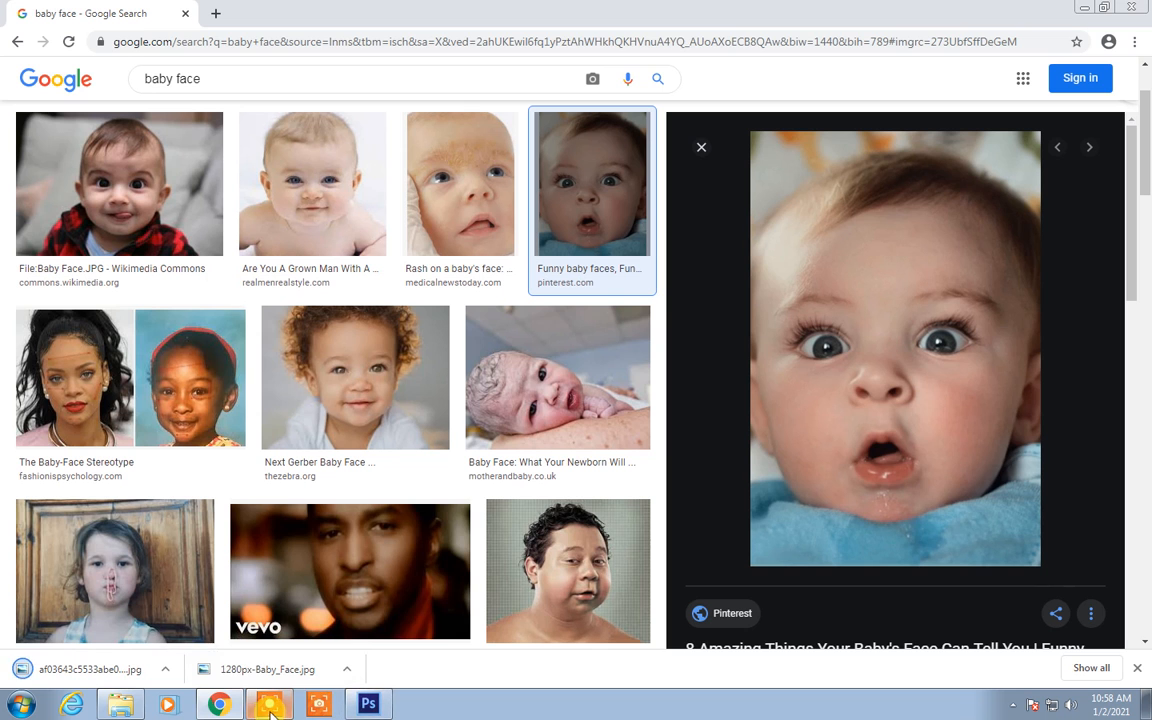
Step: Switch to Photoshop, open 1280px-Baby_Face.jpg from the Desktop, and undock the image into a floating window
mouse_move(364, 712)
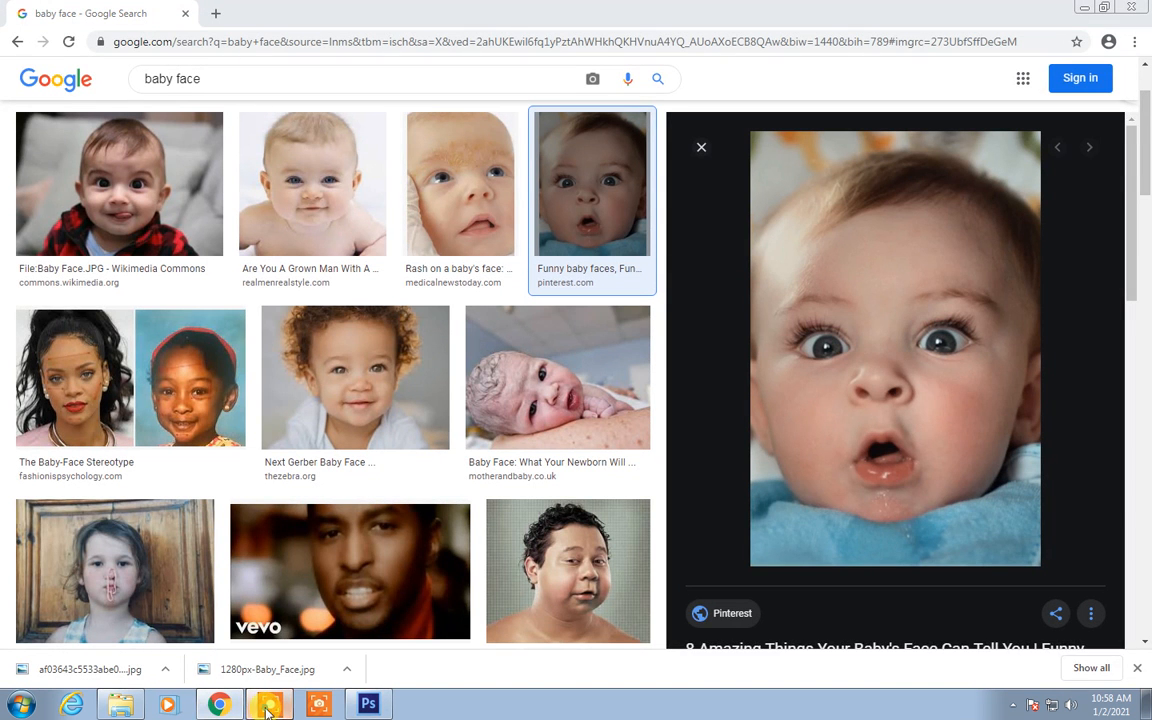
left_click(267, 707)
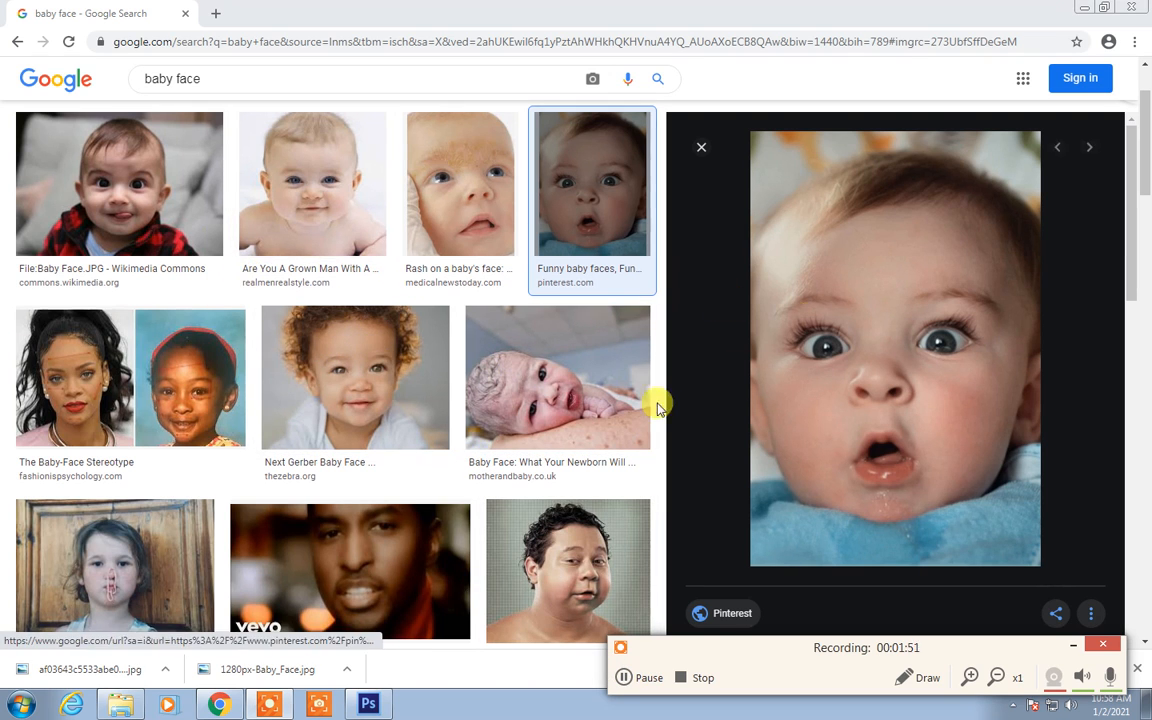
left_click(379, 706)
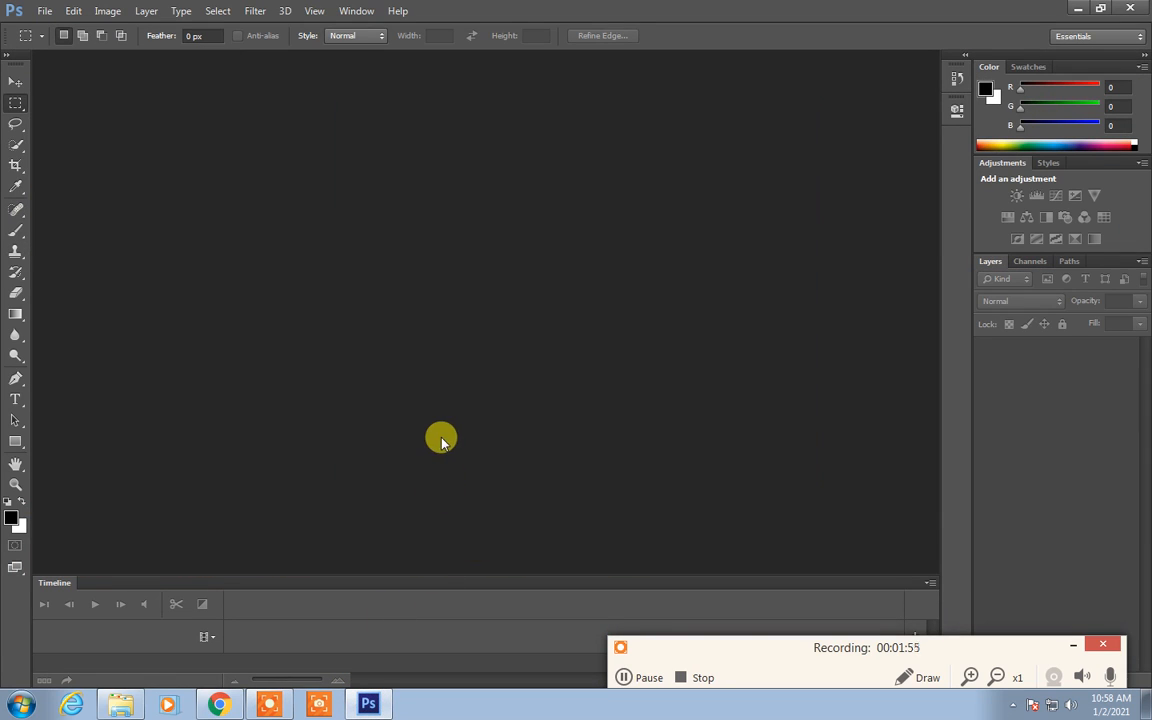
double_click(441, 438)
left_click(389, 229)
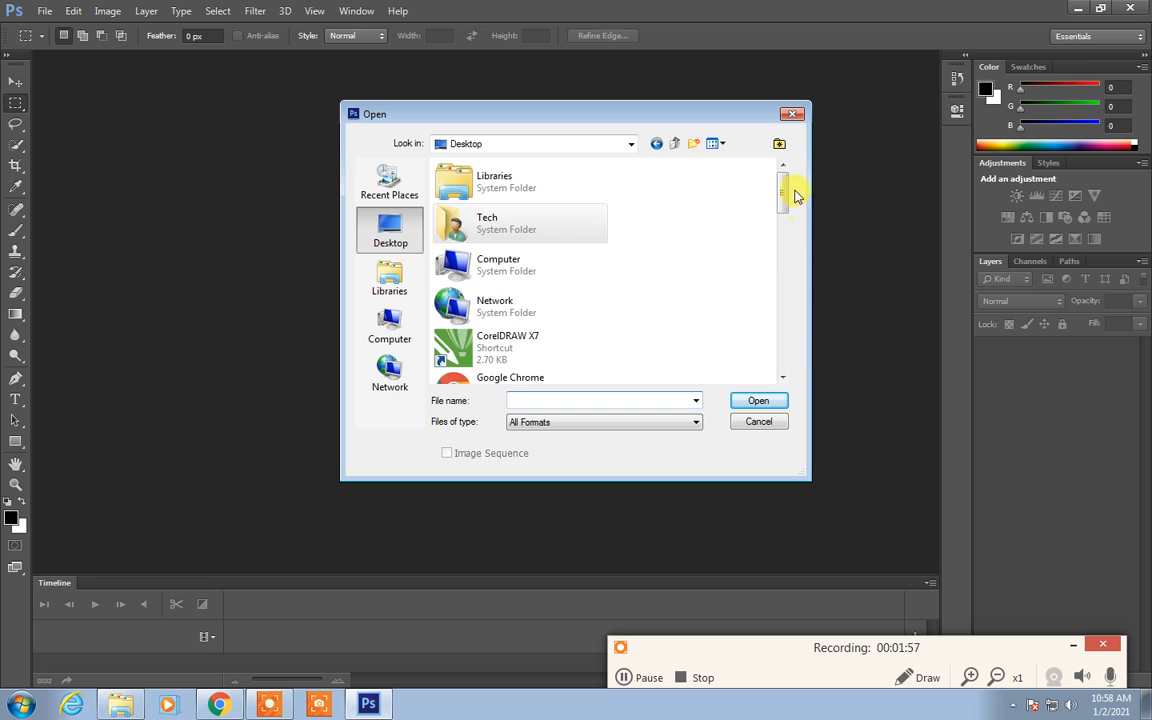
left_click_drag(783, 198, 813, 327)
double_click(514, 254)
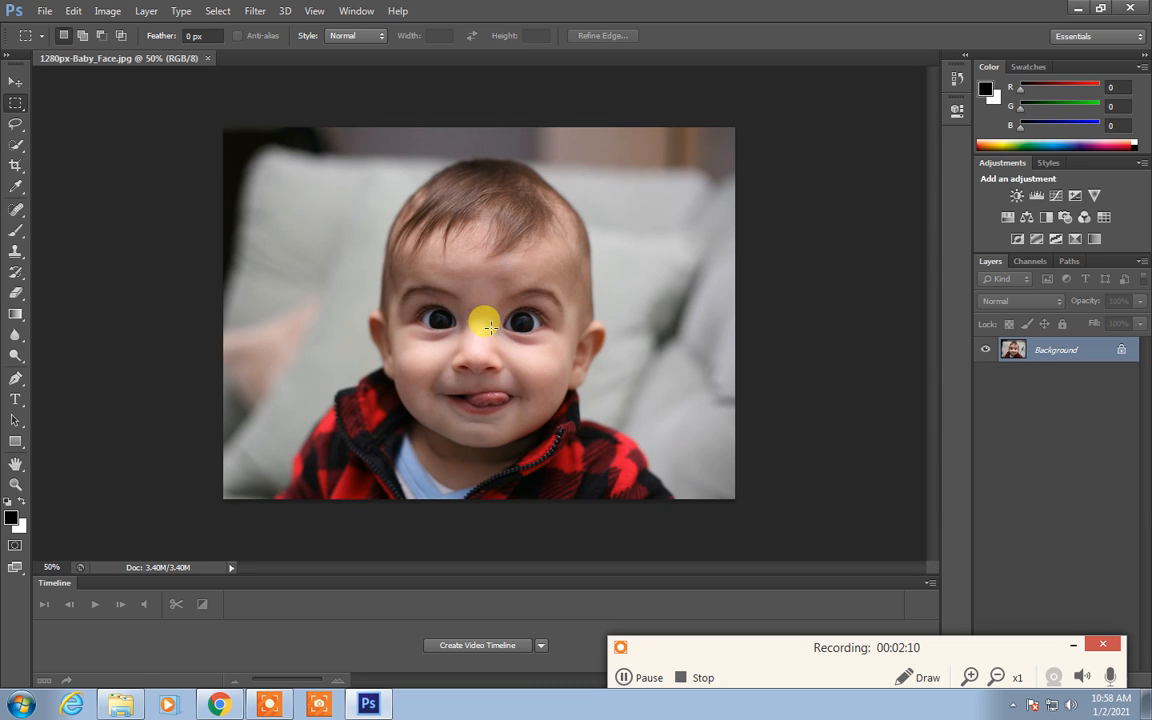
left_click_drag(91, 58, 175, 224)
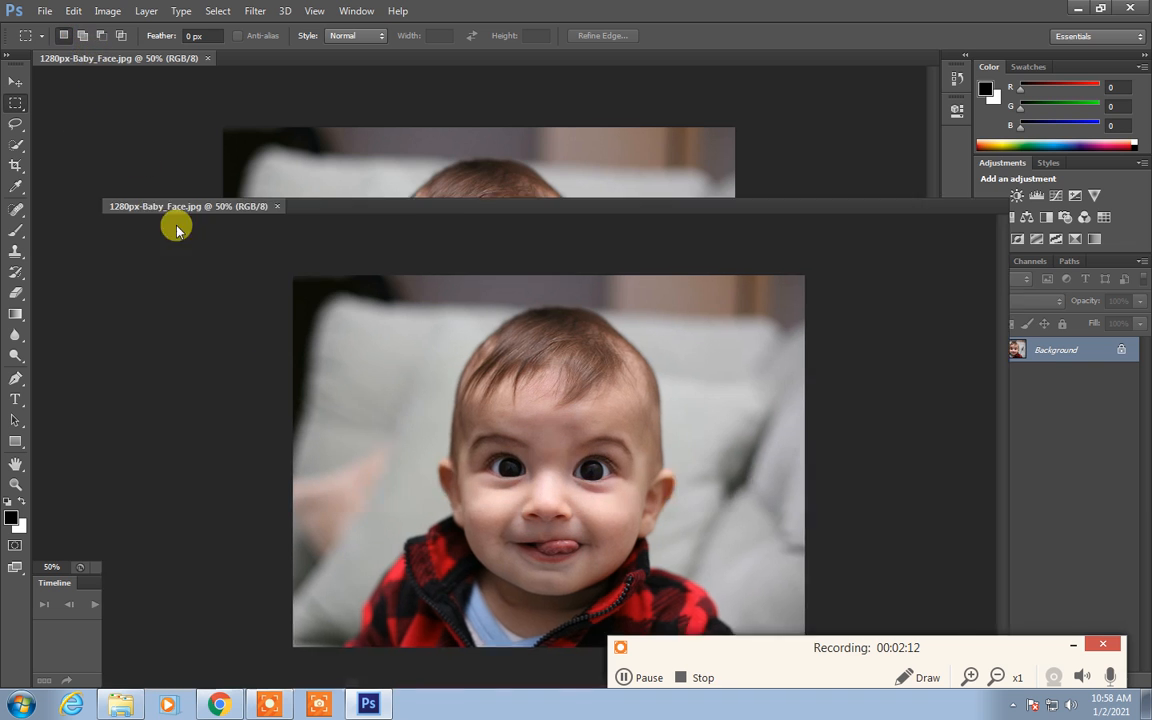
left_click_drag(425, 243, 381, 103)
Step: Open the saved surprised-baby image and place its floating window beside the plaid-jacket baby image
key("ctrl+o")
left_click_drag(786, 230, 795, 334)
double_click(588, 300)
left_click_drag(370, 113, 488, 167)
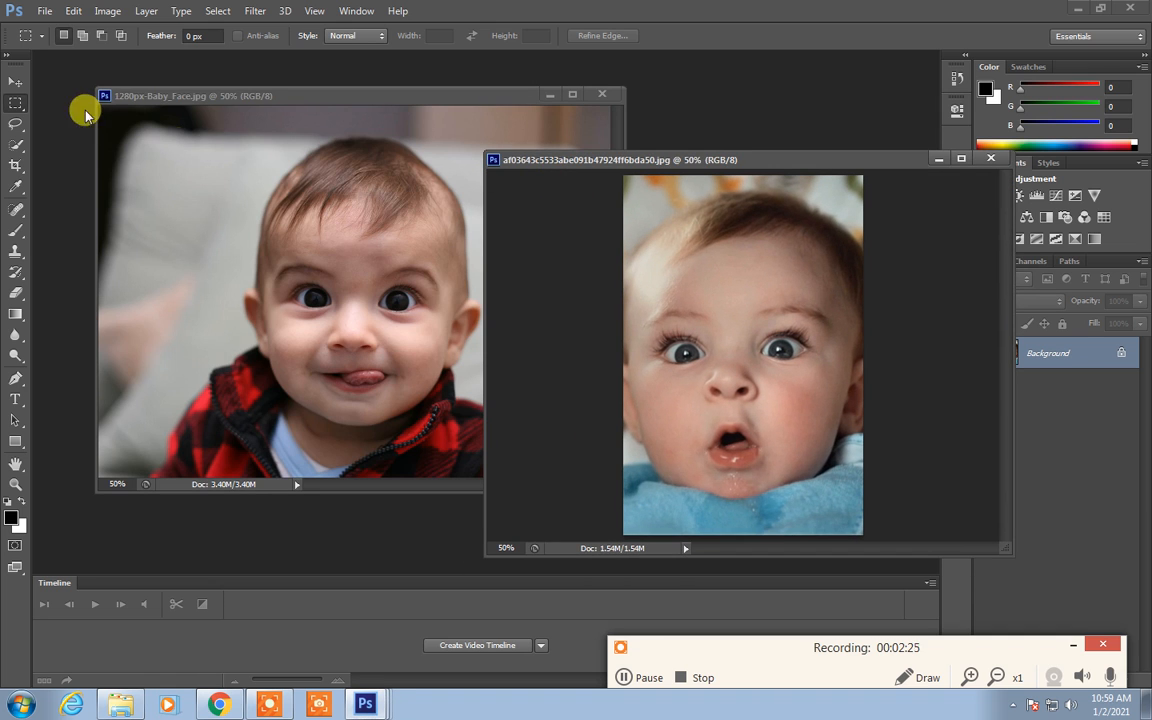
Step: Copy the surprised-baby image onto the plaid-jacket baby image with the Move tool, and close the source image
left_click(17, 90)
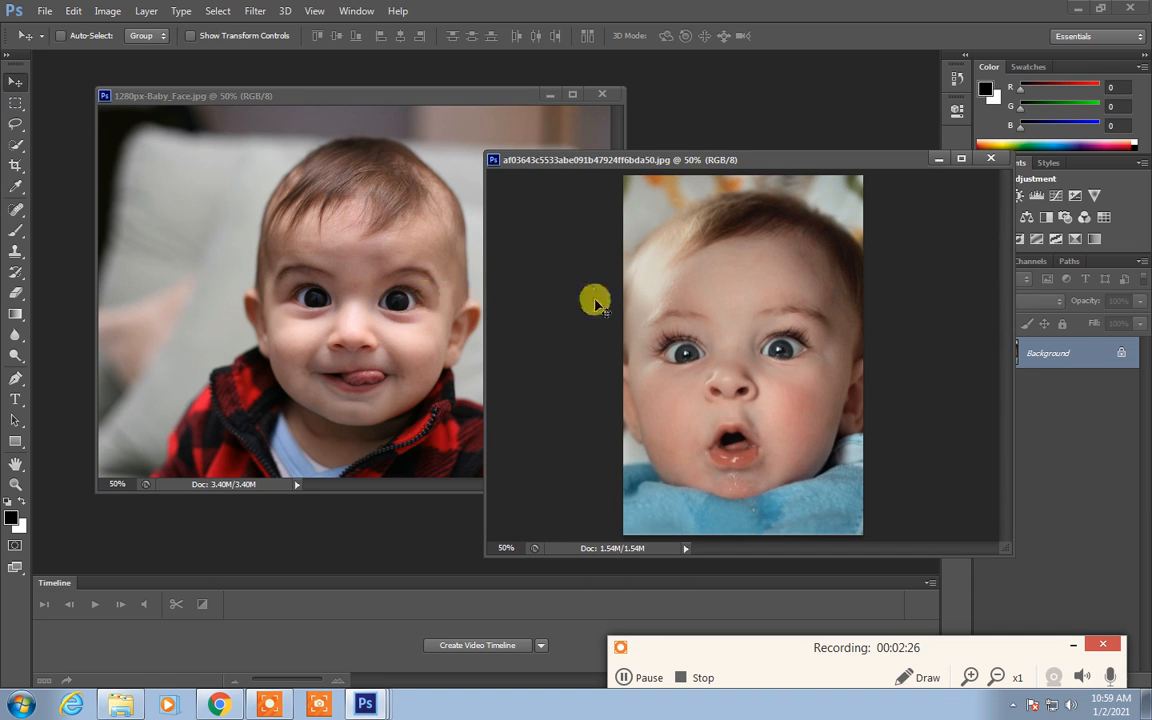
left_click_drag(757, 398, 384, 329)
left_click(988, 160)
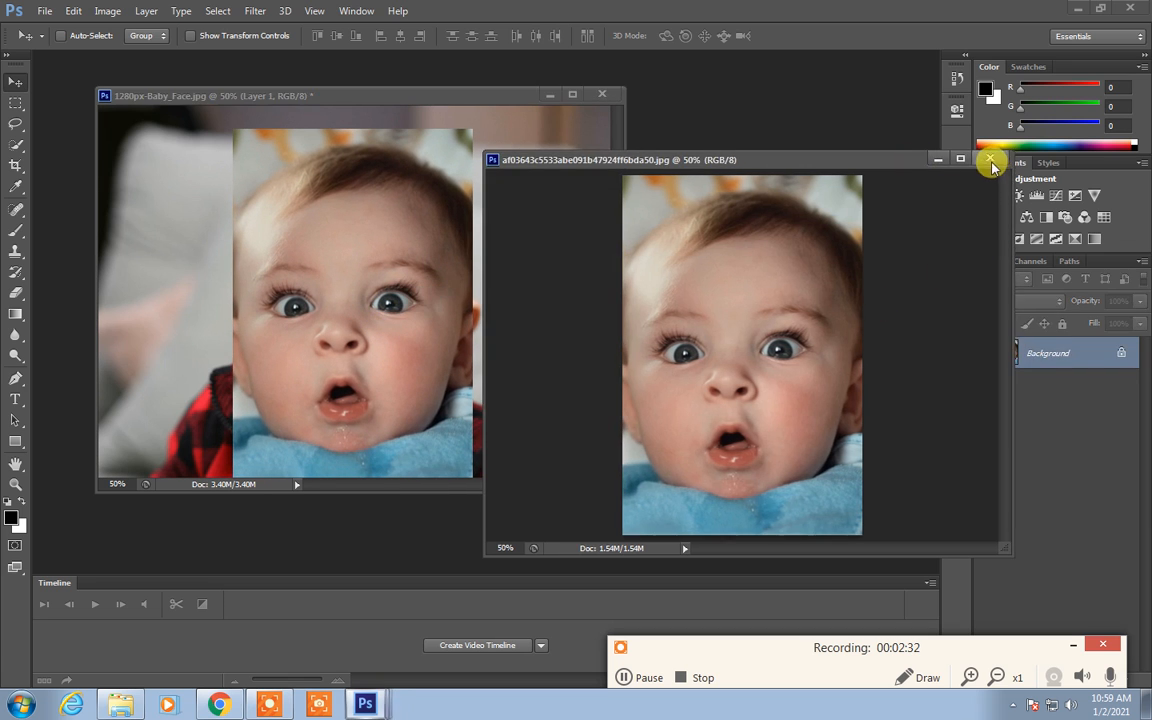
left_click(990, 158)
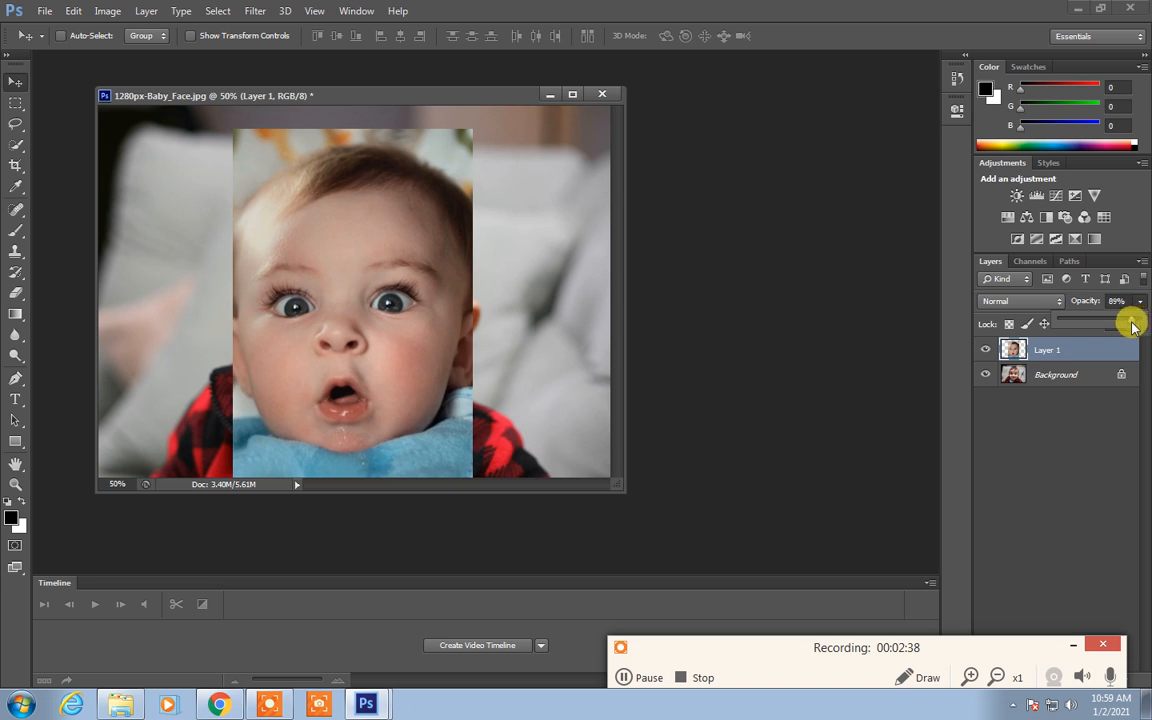
Step: Make Layer 1 semi-transparent at about 50% opacity so the face underneath shows through
key("alt+F9")
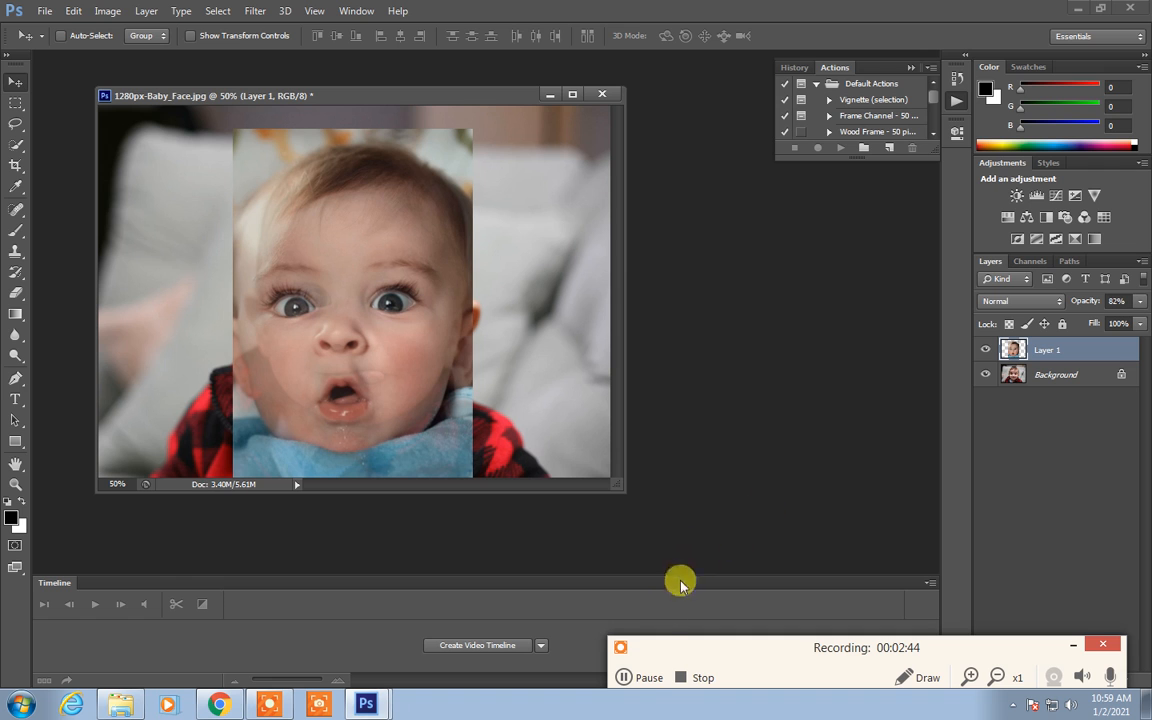
left_click(662, 648)
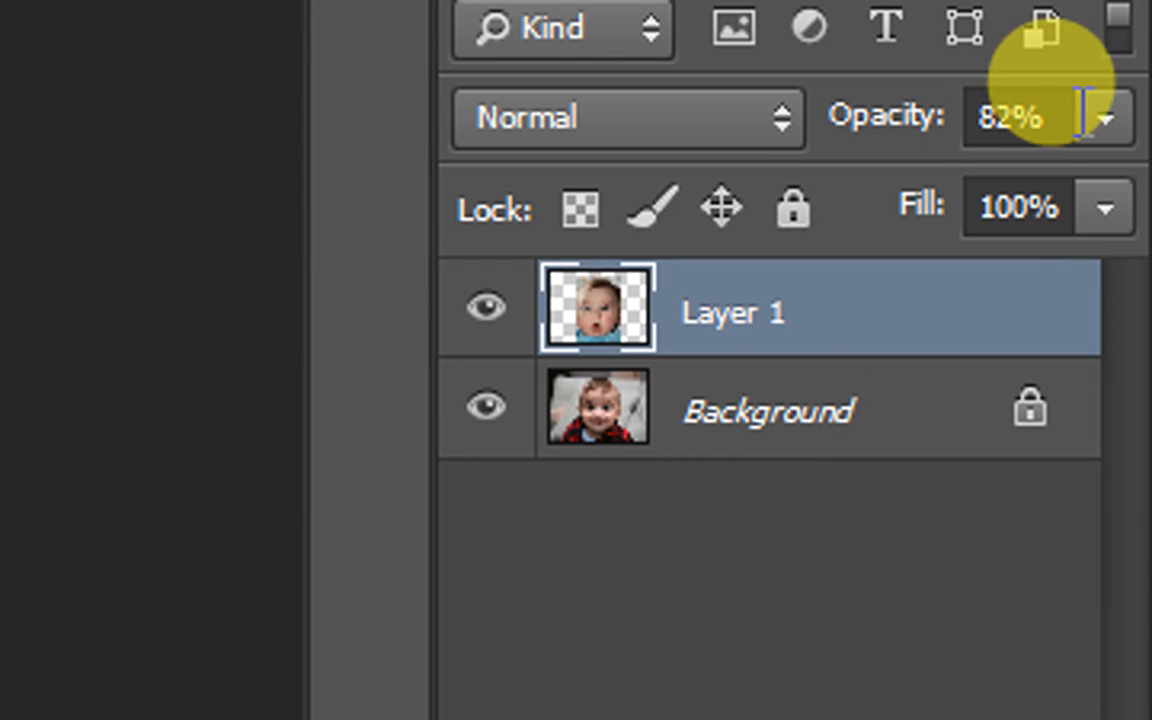
left_click(1105, 119)
left_click_drag(1053, 188, 905, 190)
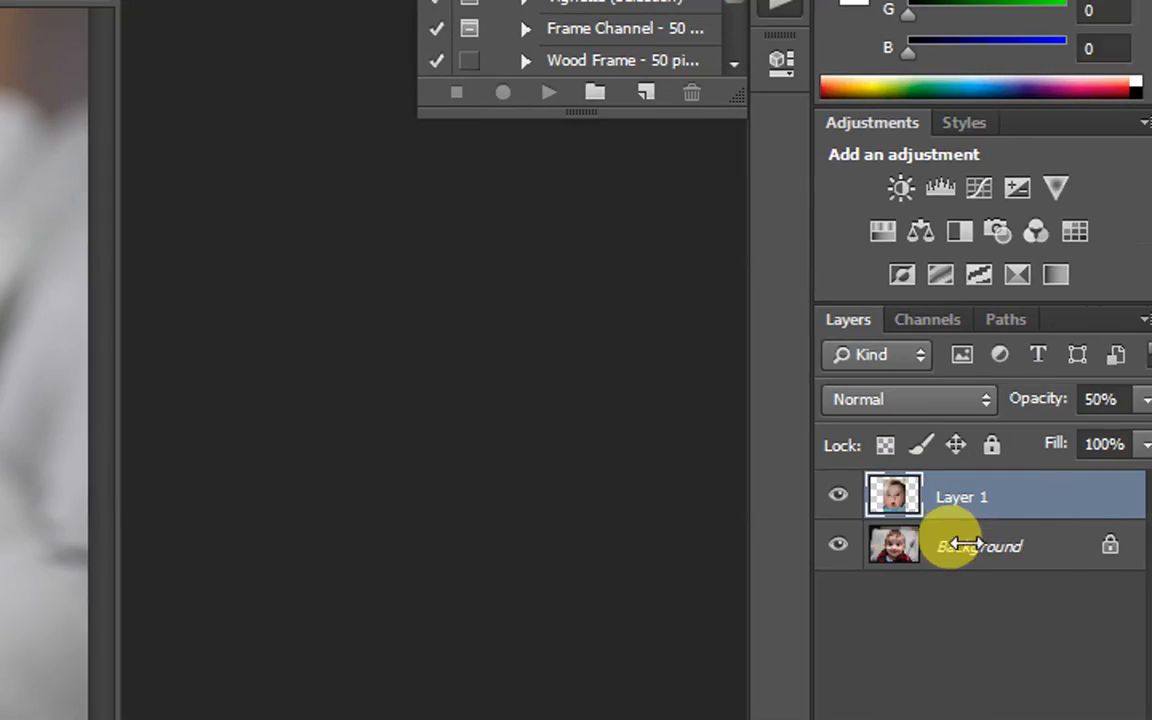
left_click(964, 496)
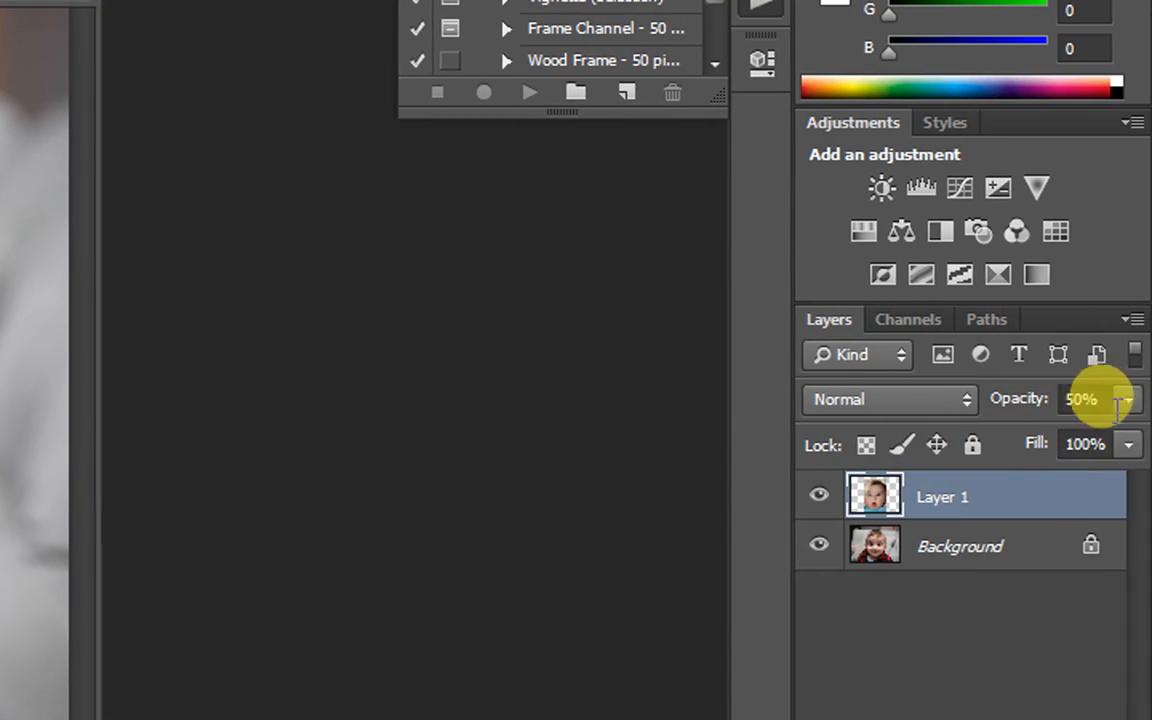
left_click(1128, 399)
left_click_drag(1062, 445, 1129, 449)
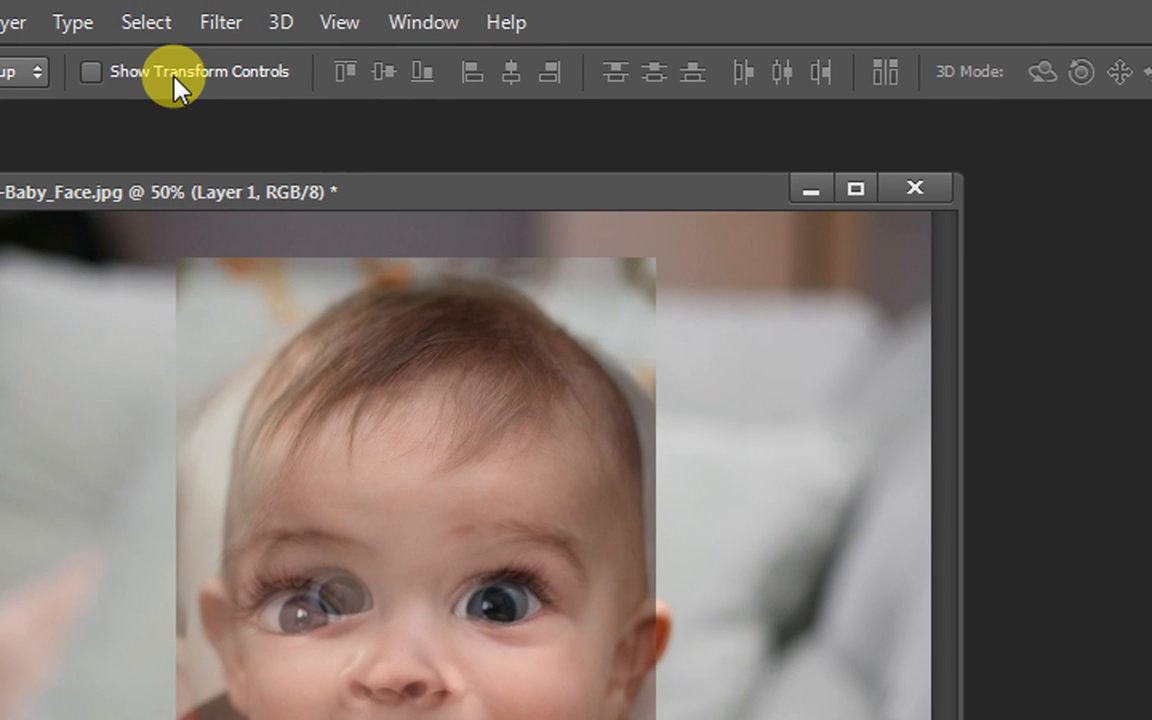
Step: Show the transform controls, scale Layer 1 down, and move it so its face overlaps the background baby's face
left_click(175, 78)
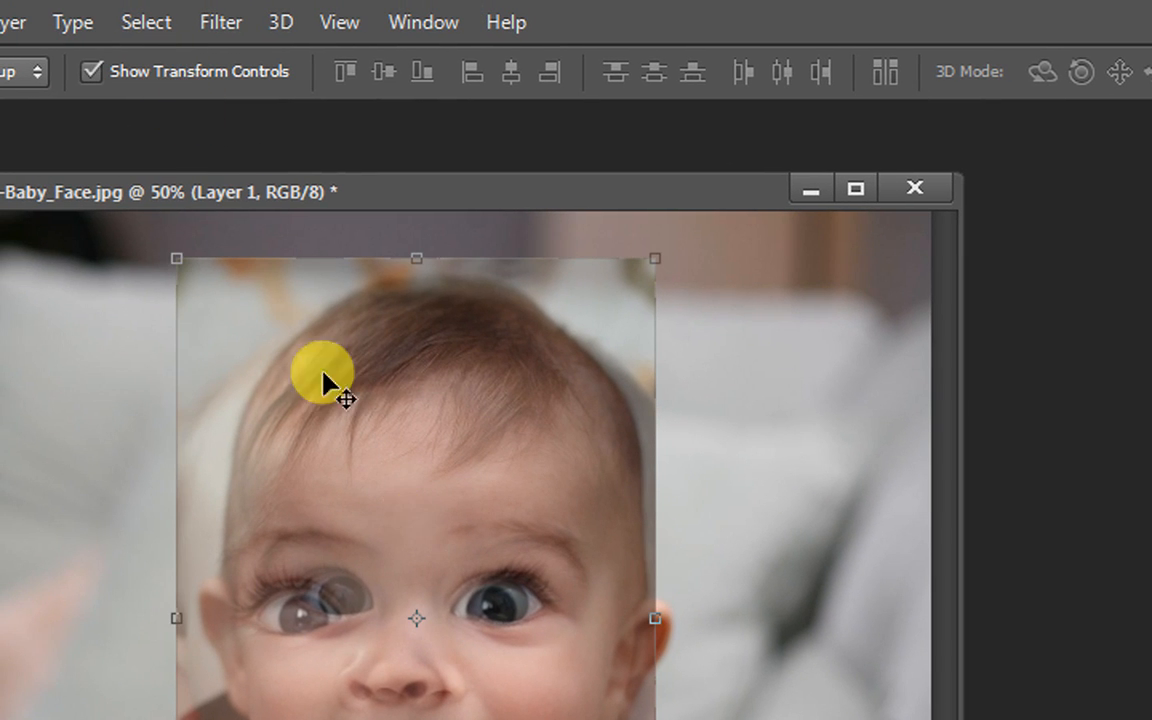
left_click_drag(176, 262, 277, 404)
left_click_drag(393, 506, 355, 412)
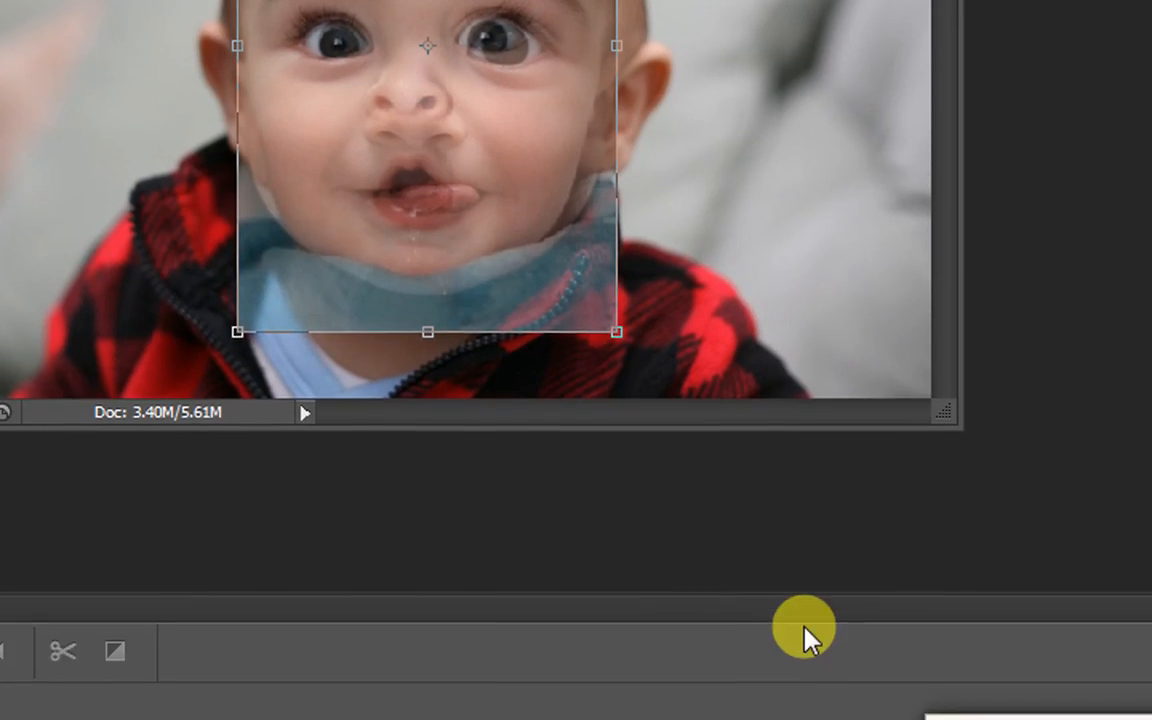
left_click(957, 632)
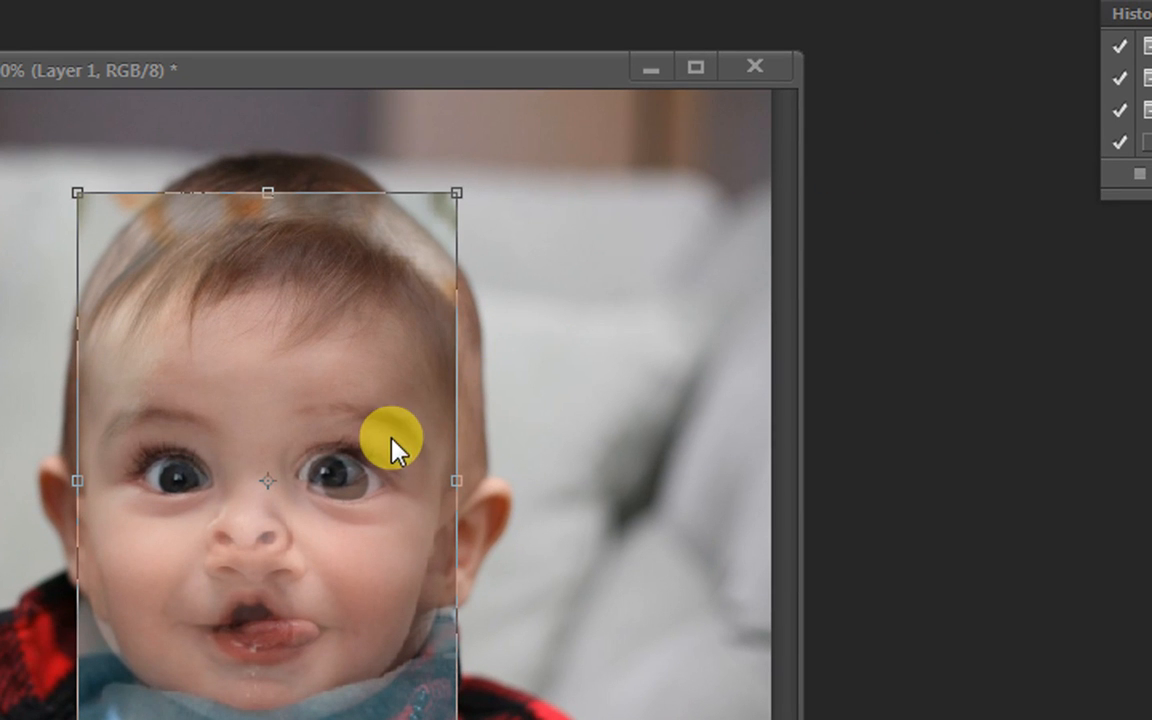
Step: Stretch Layer 1 slightly wider and taller so its facial features line up with the background baby's face, and apply the transformation
left_click_drag(451, 479, 486, 483)
left_click_drag(405, 505, 399, 513)
left_click_drag(344, 546, 337, 523)
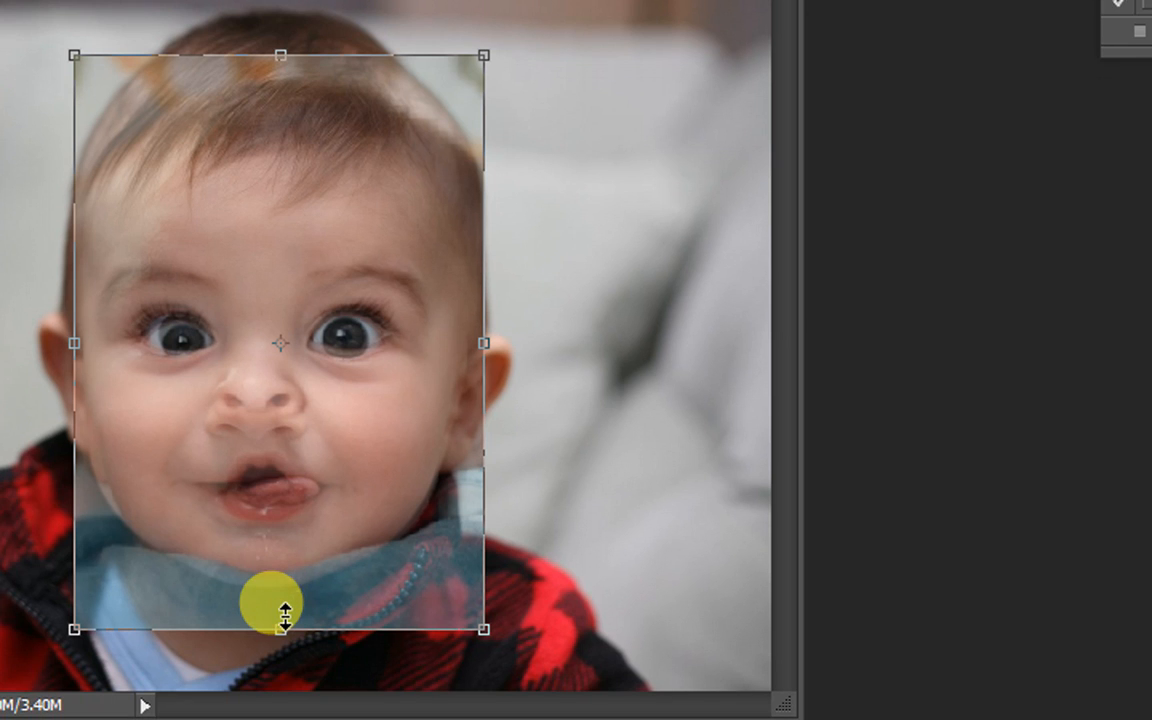
left_click_drag(285, 617, 283, 636)
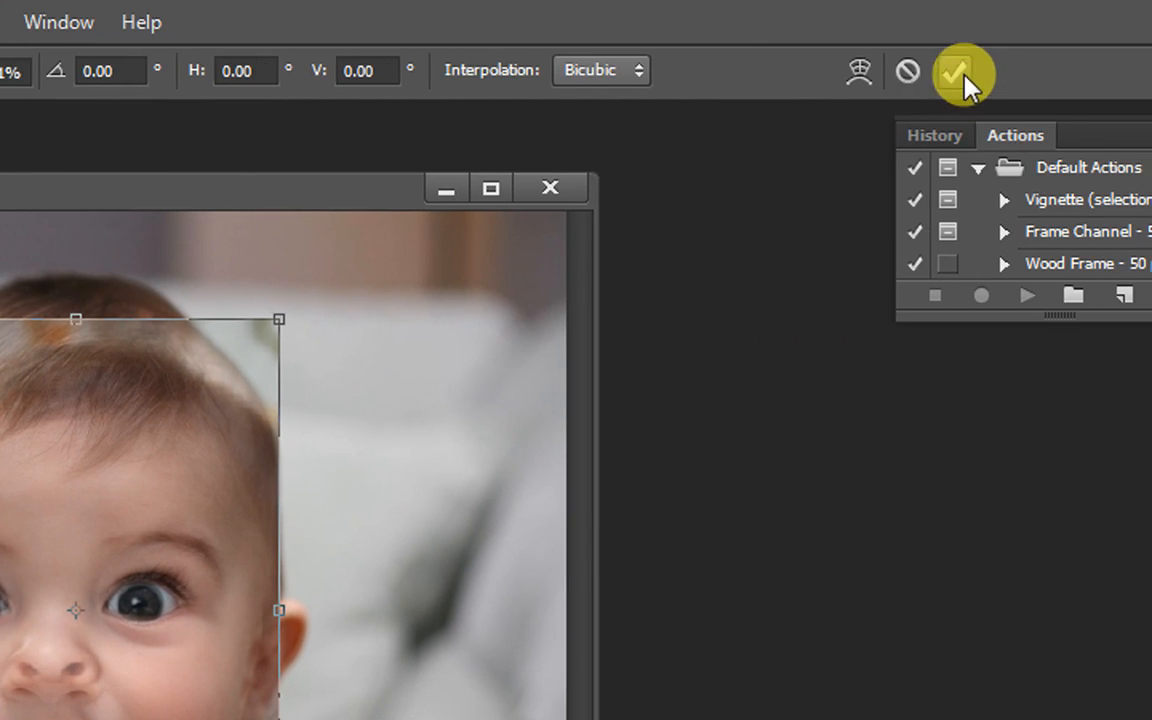
left_click(986, 70)
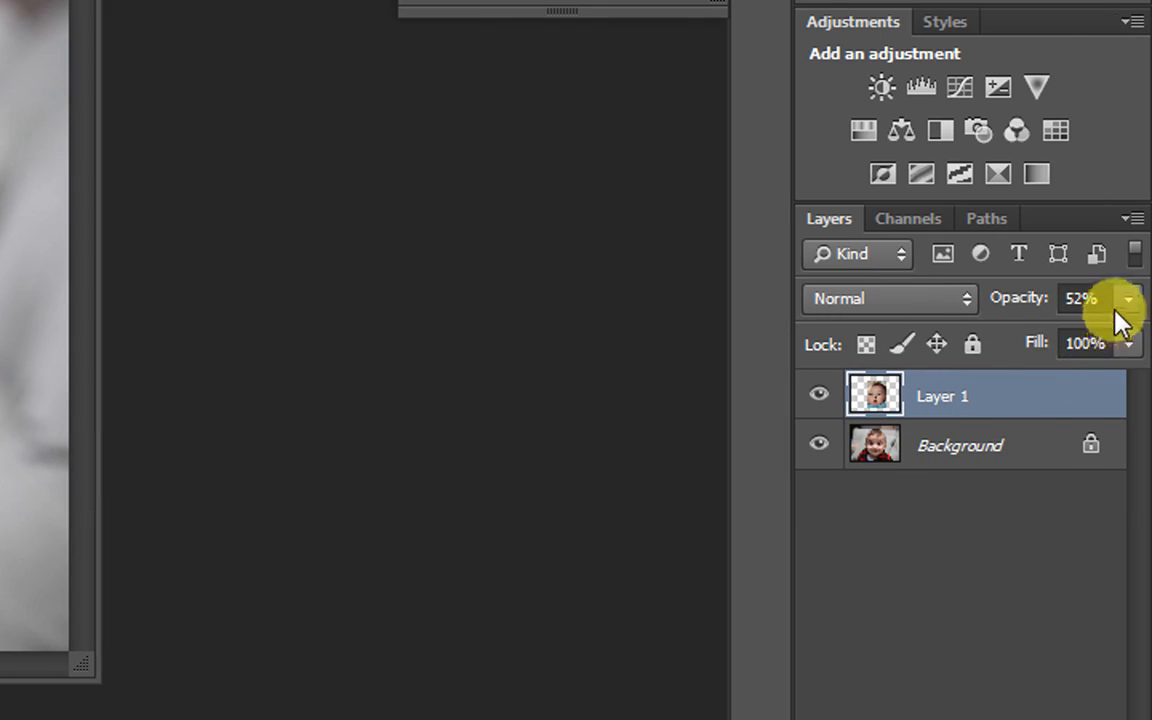
Step: Restore Layer 1 to 100% opacity
left_click(1122, 302)
left_click_drag(1110, 340, 1140, 338)
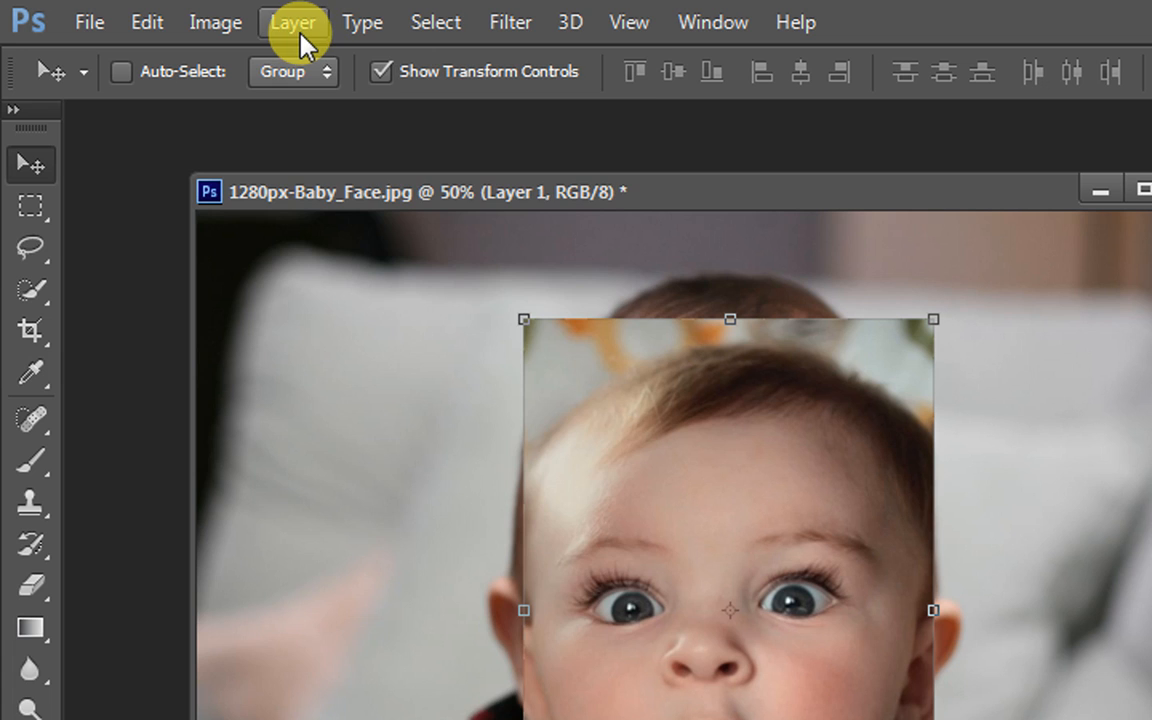
left_click(300, 32)
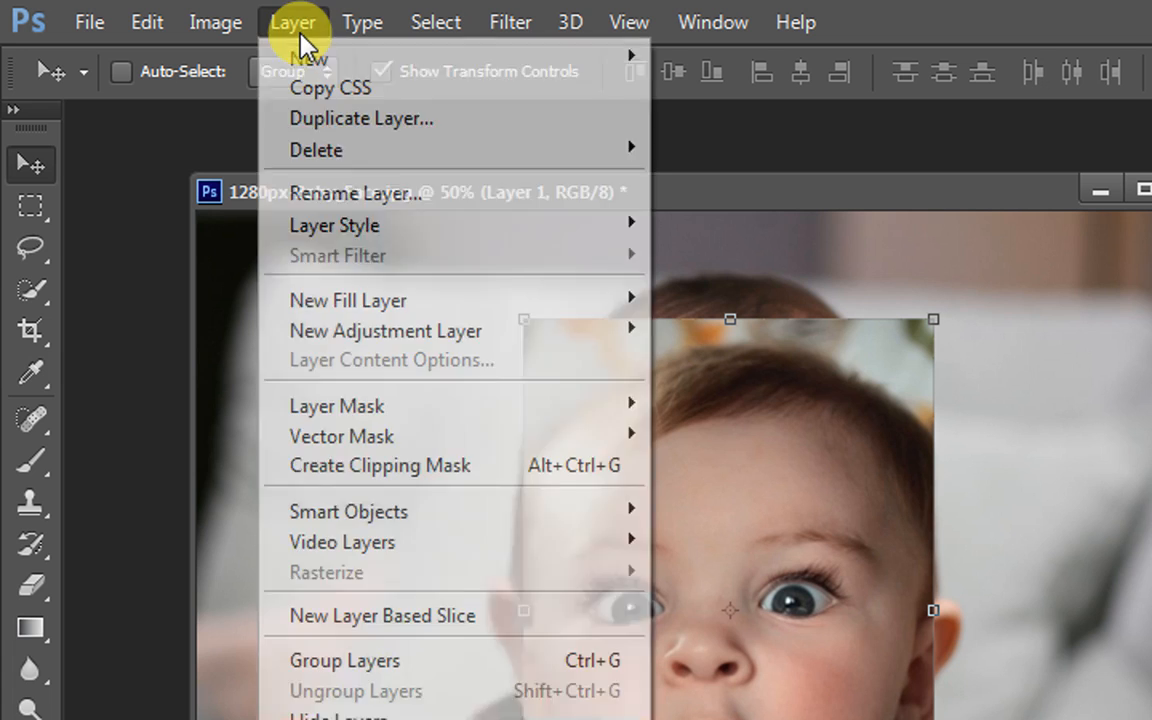
mouse_move(522, 425)
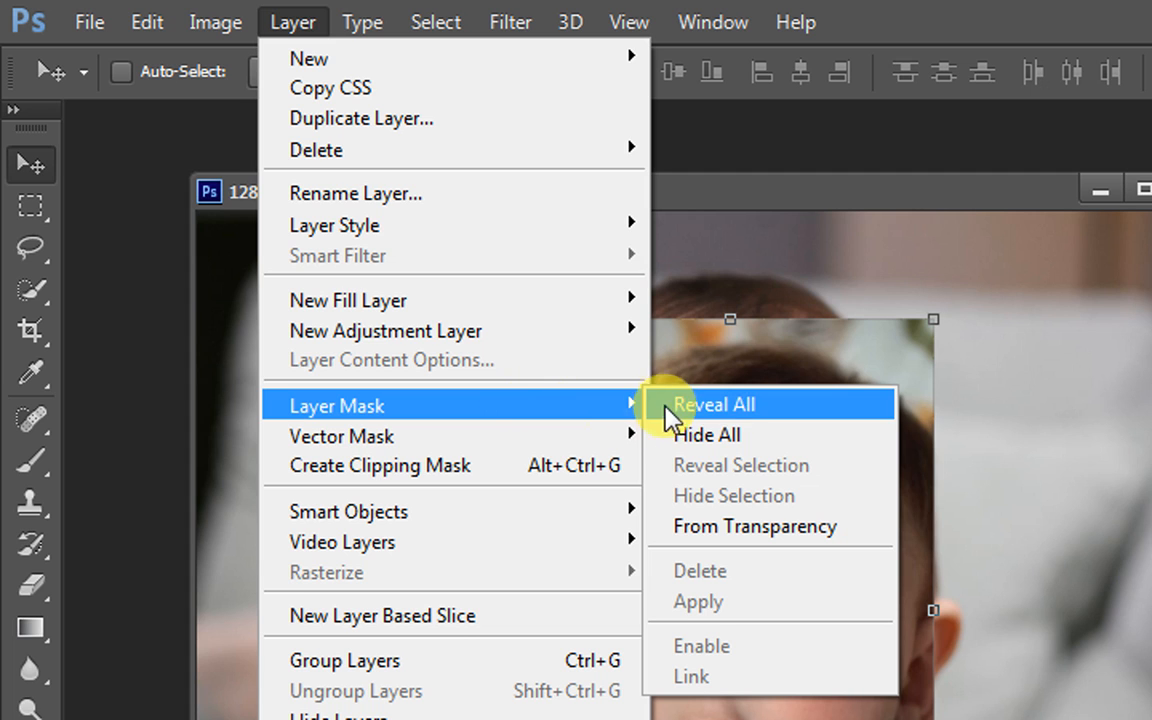
left_click(735, 439)
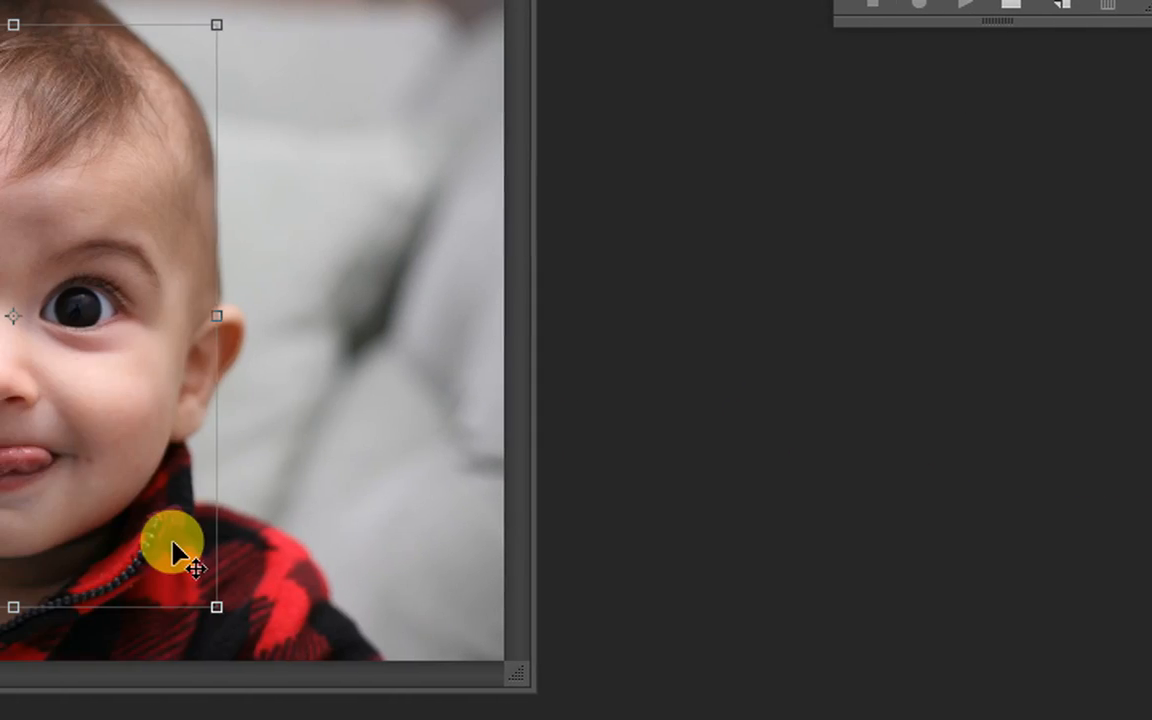
key("ctrl+alt+z")
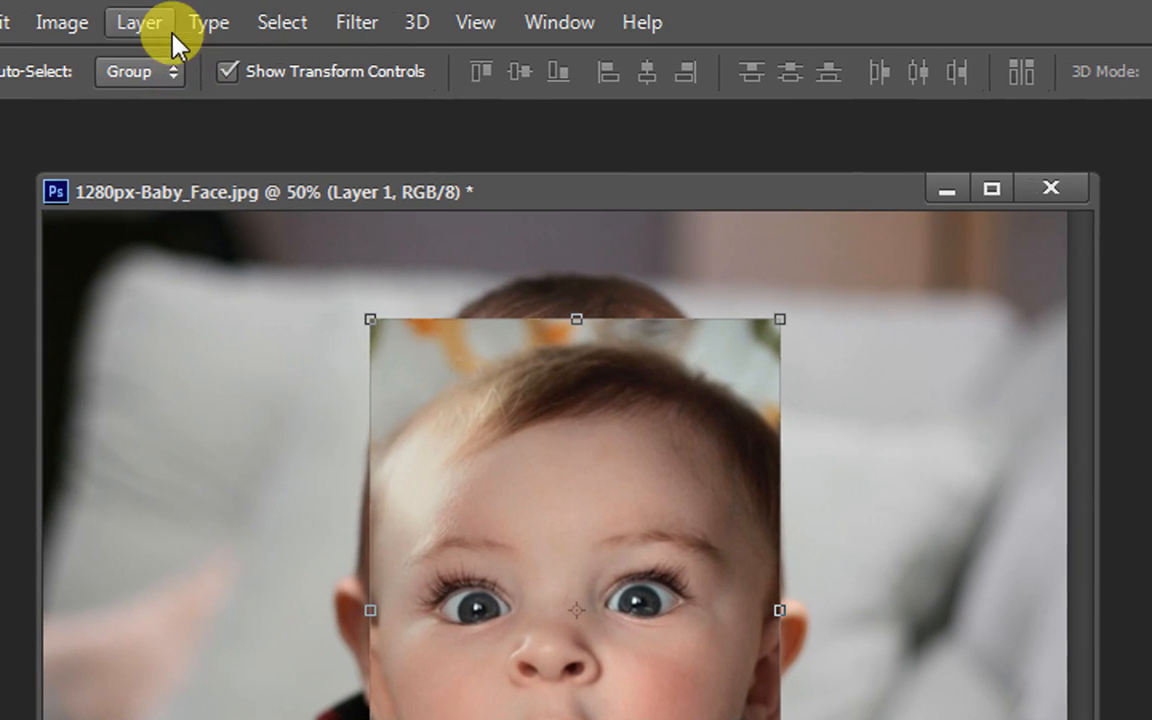
Step: Add a Hide All layer mask to Layer 1
left_click(170, 38)
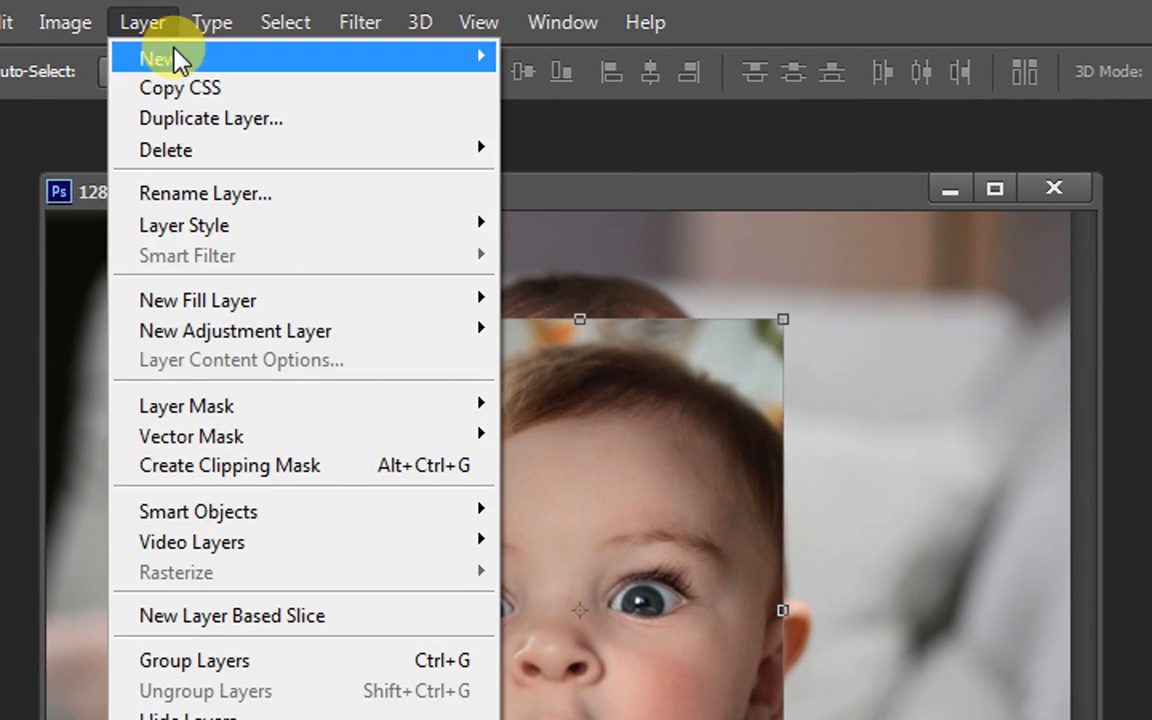
mouse_move(368, 432)
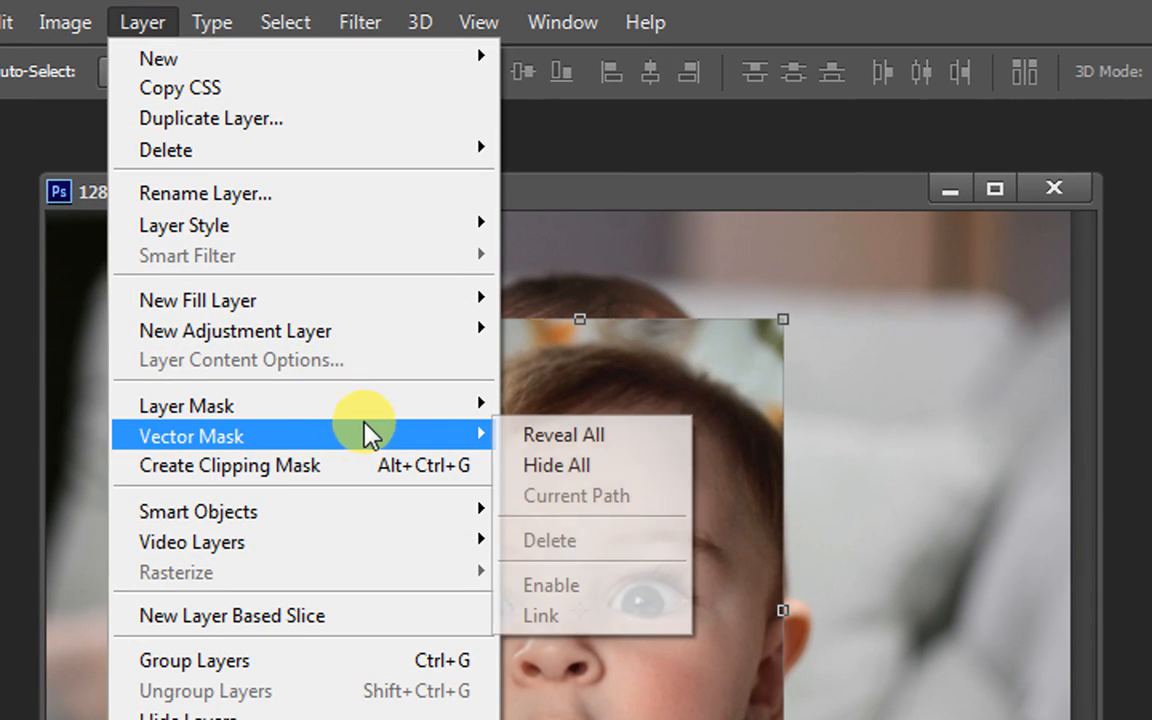
mouse_move(372, 408)
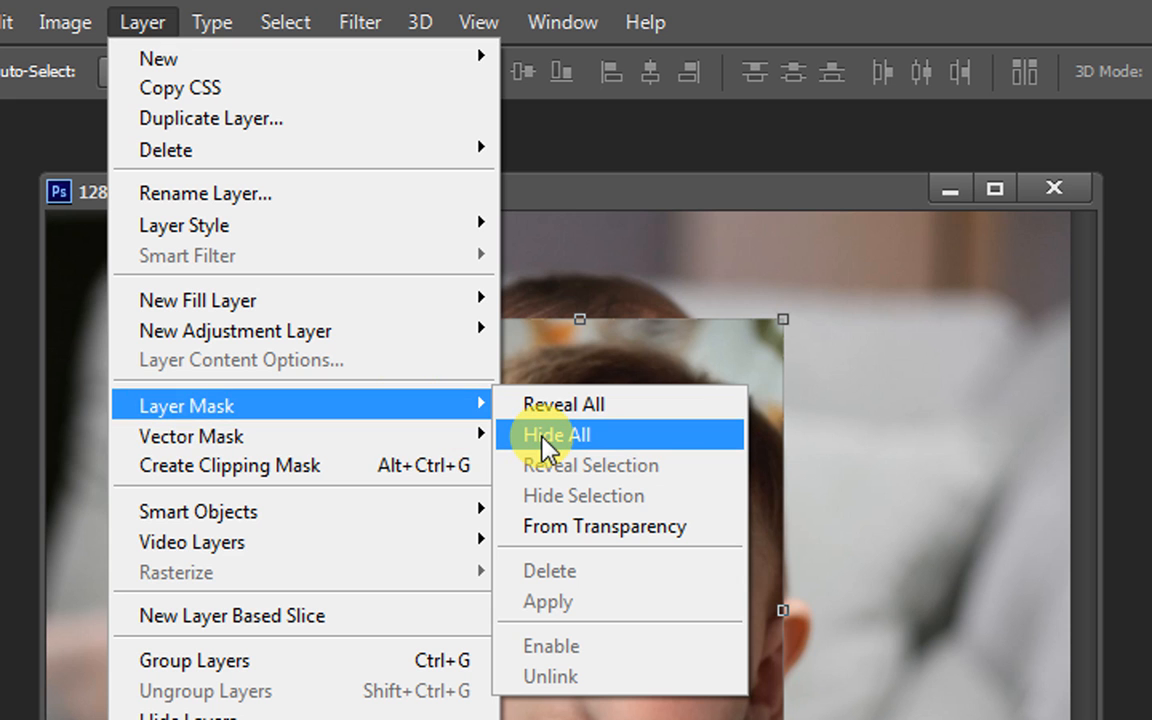
left_click(542, 438)
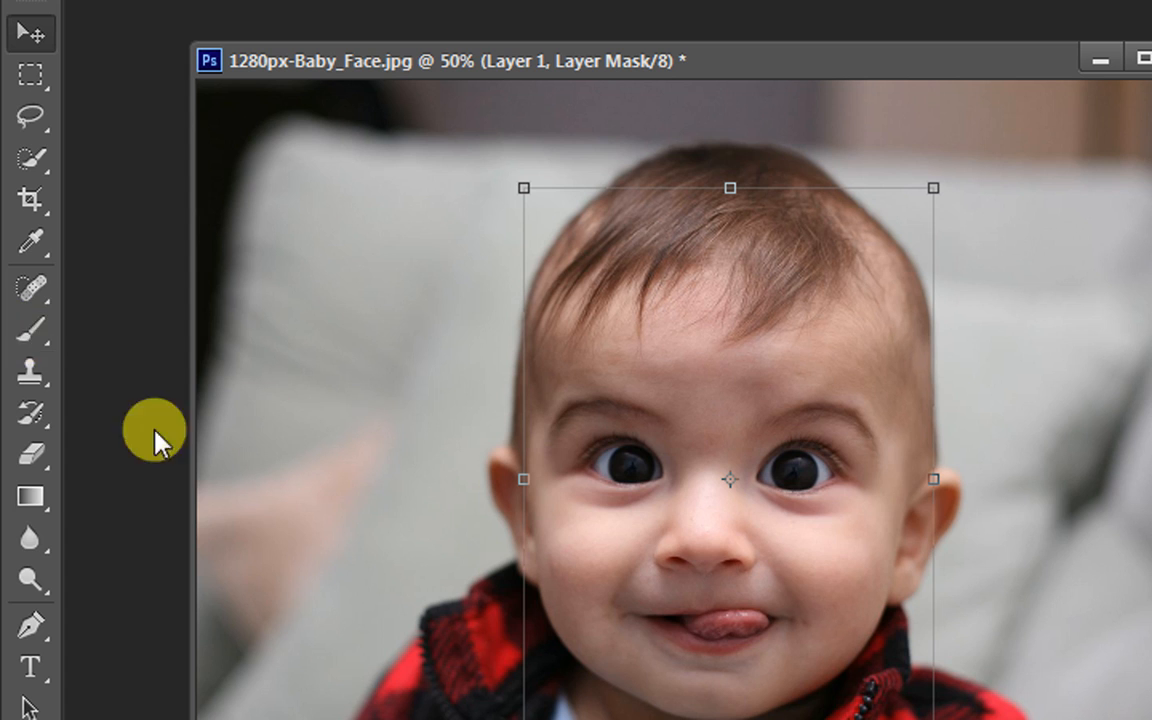
Step: Activate the Brush tool and set its size to 160 px with 0% hardness
left_click(41, 333)
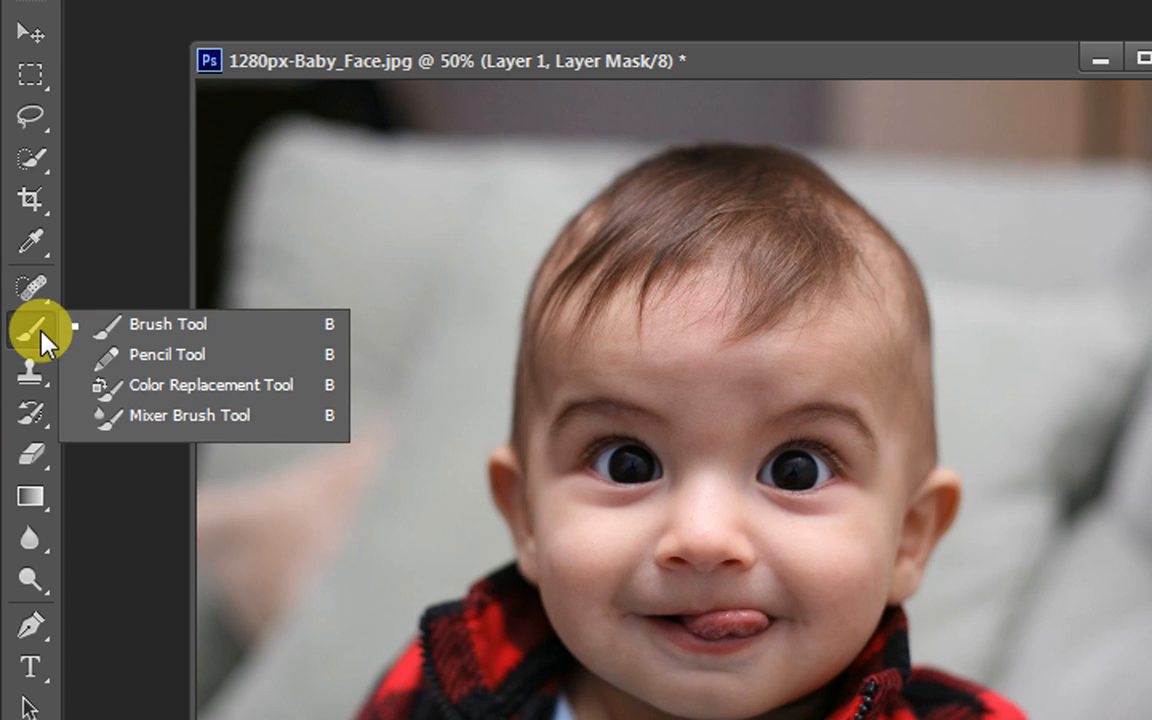
left_click(201, 333)
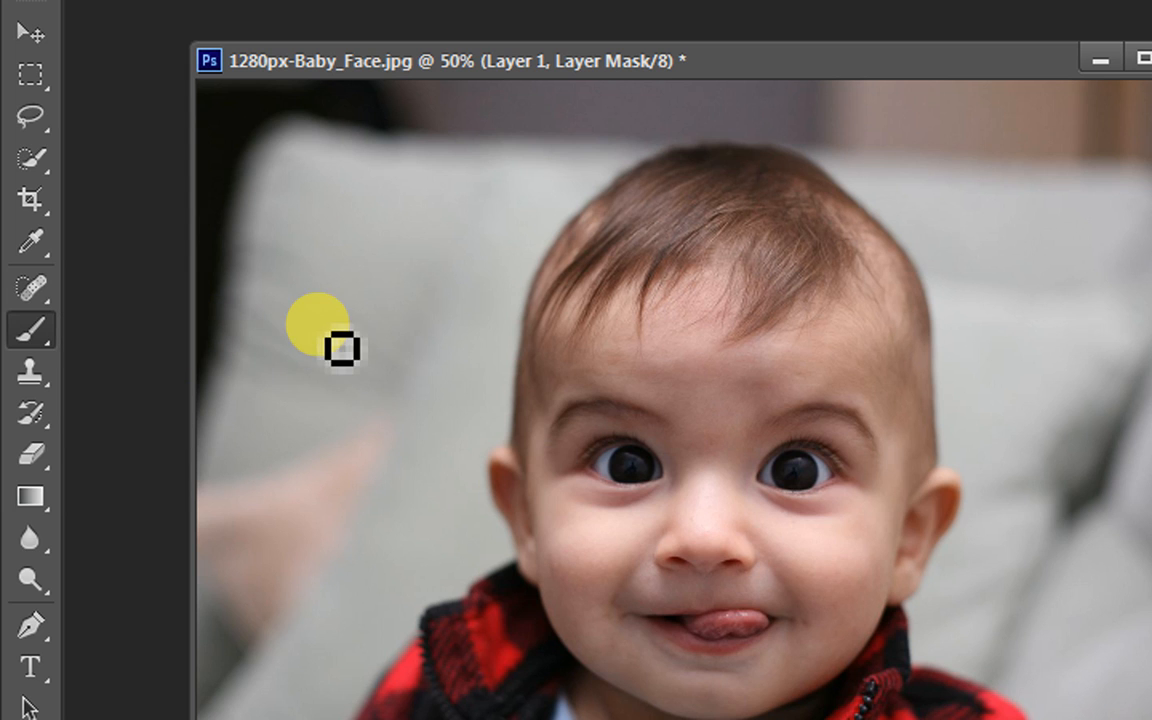
right_click(685, 426)
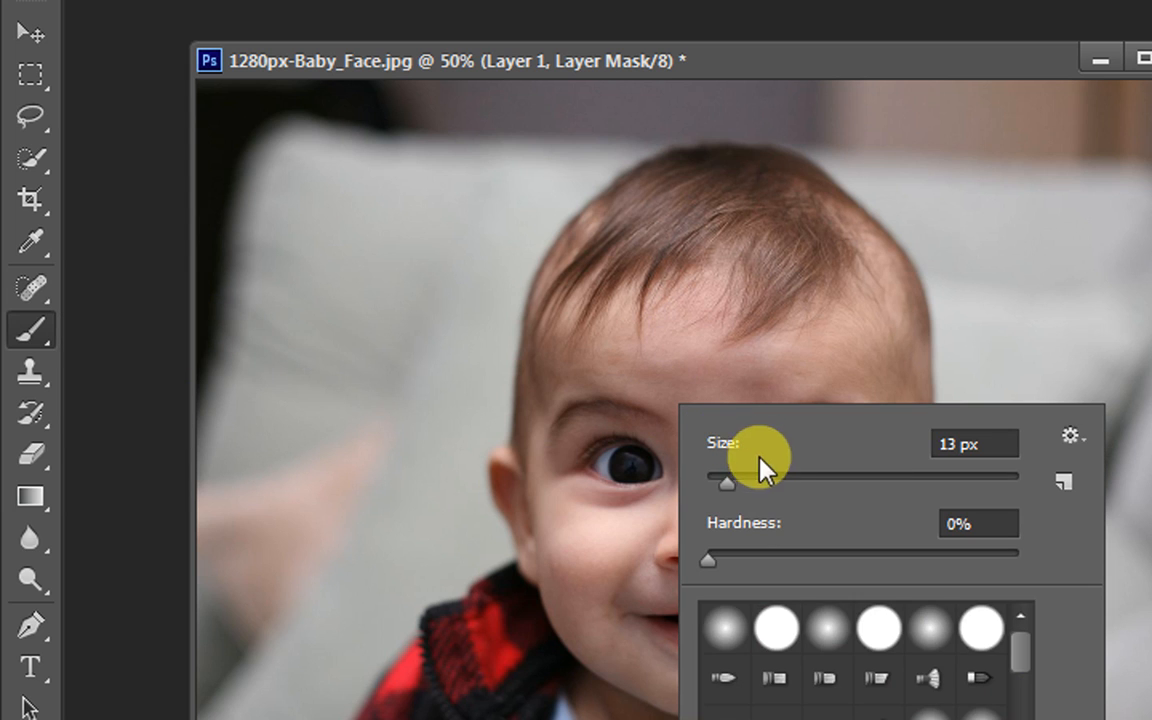
left_click_drag(735, 476, 736, 483)
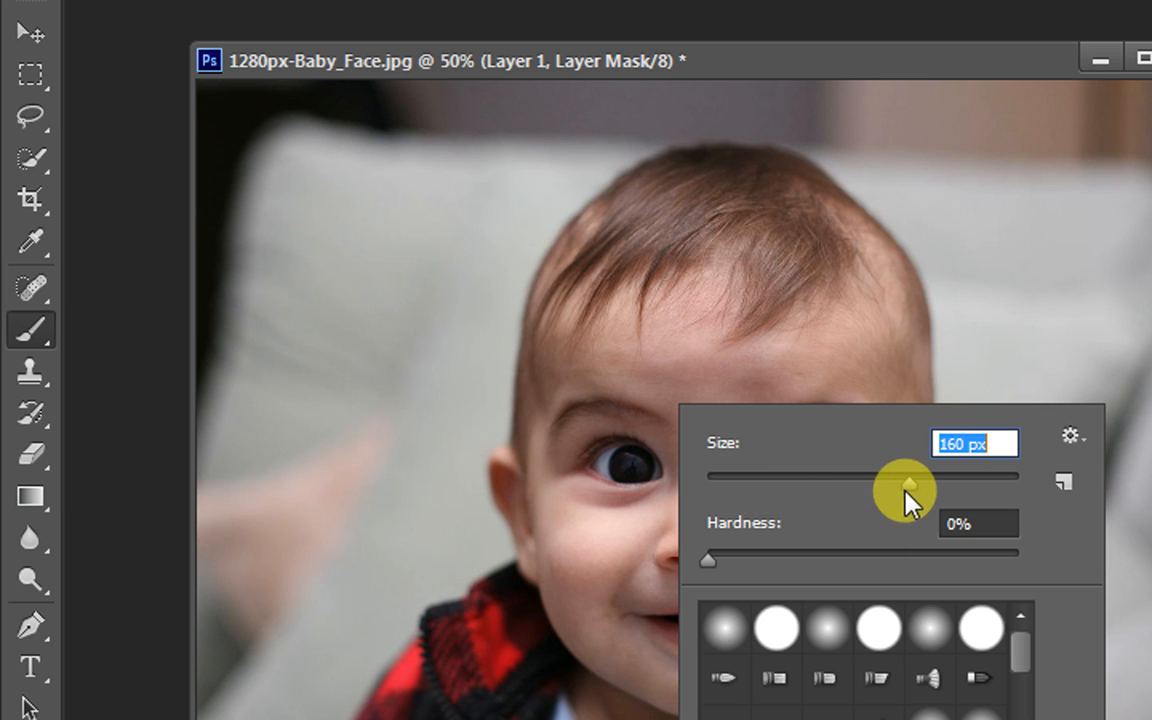
Step: Paint on Layer 1's mask over the eyes, mouth, nose, cheeks and forehead to reveal the surprised baby's face
left_click(607, 404)
mouse_move(607, 404)
left_mouse_down()
mouse_move(622, 451)
mouse_move(589, 443)
left_mouse_up()
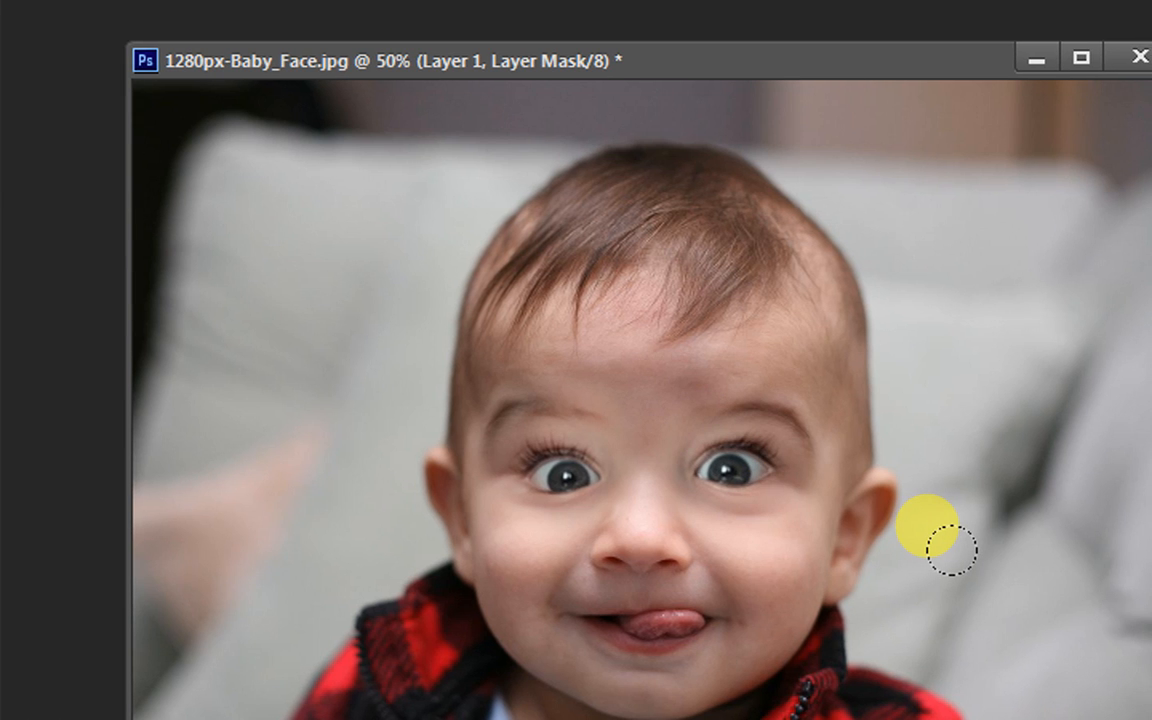
left_click_drag(700, 590, 584, 600)
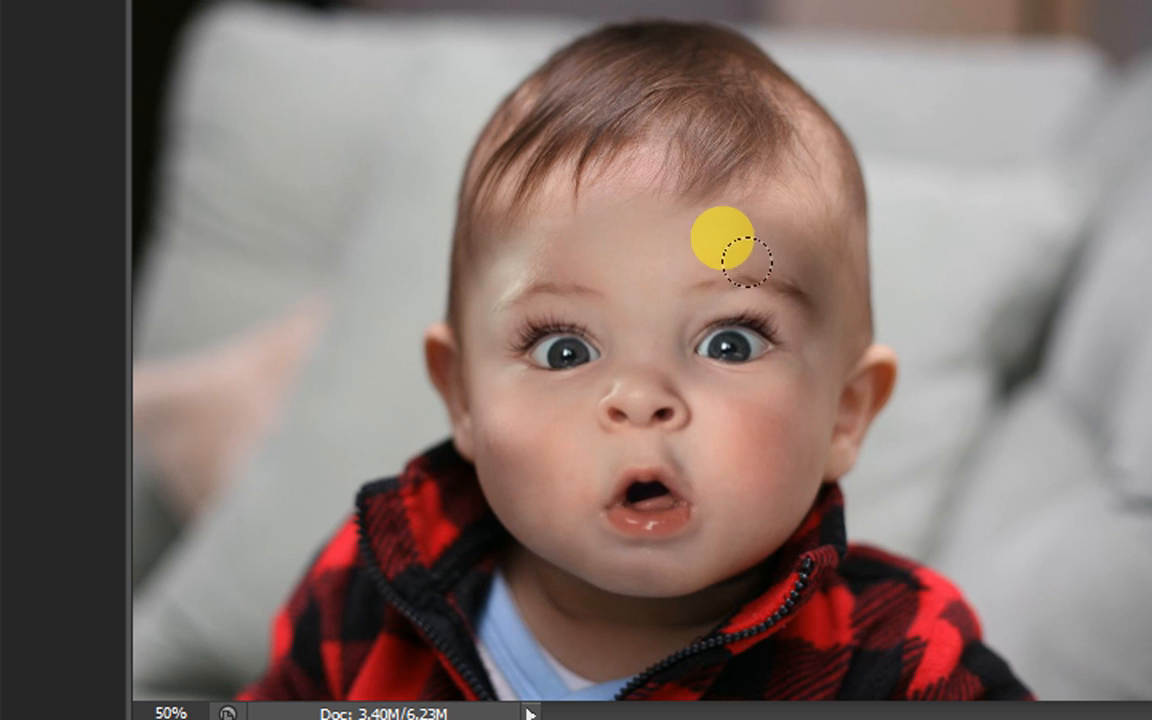
mouse_move(698, 238)
left_mouse_down()
mouse_move(594, 228)
mouse_move(503, 268)
mouse_move(488, 329)
mouse_move(523, 401)
left_mouse_up()
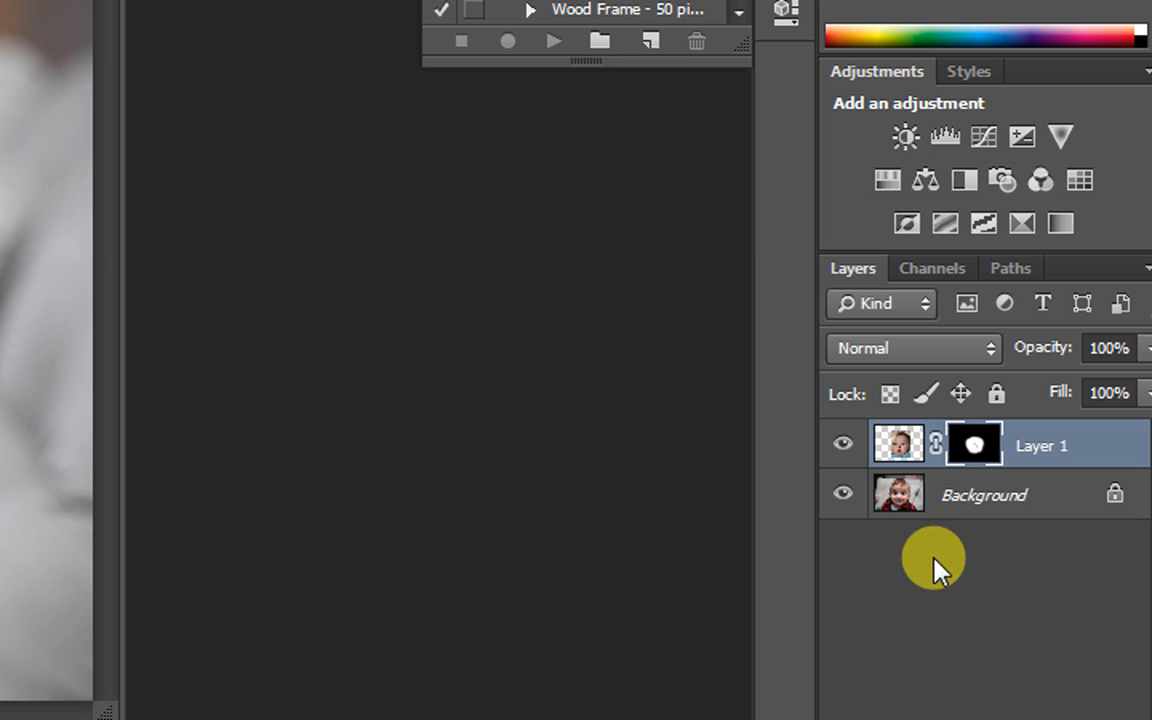
Step: Toggle Layer 1's visibility to compare the image with and without the swapped face
key("alt+F9")
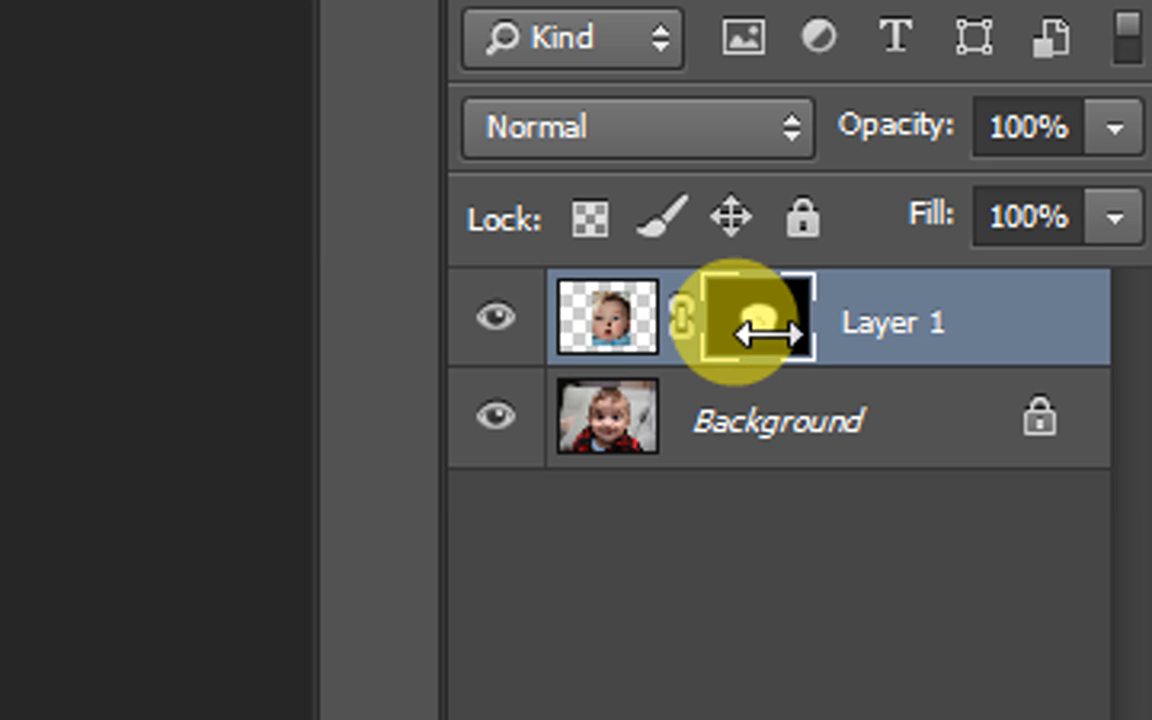
left_click(494, 322)
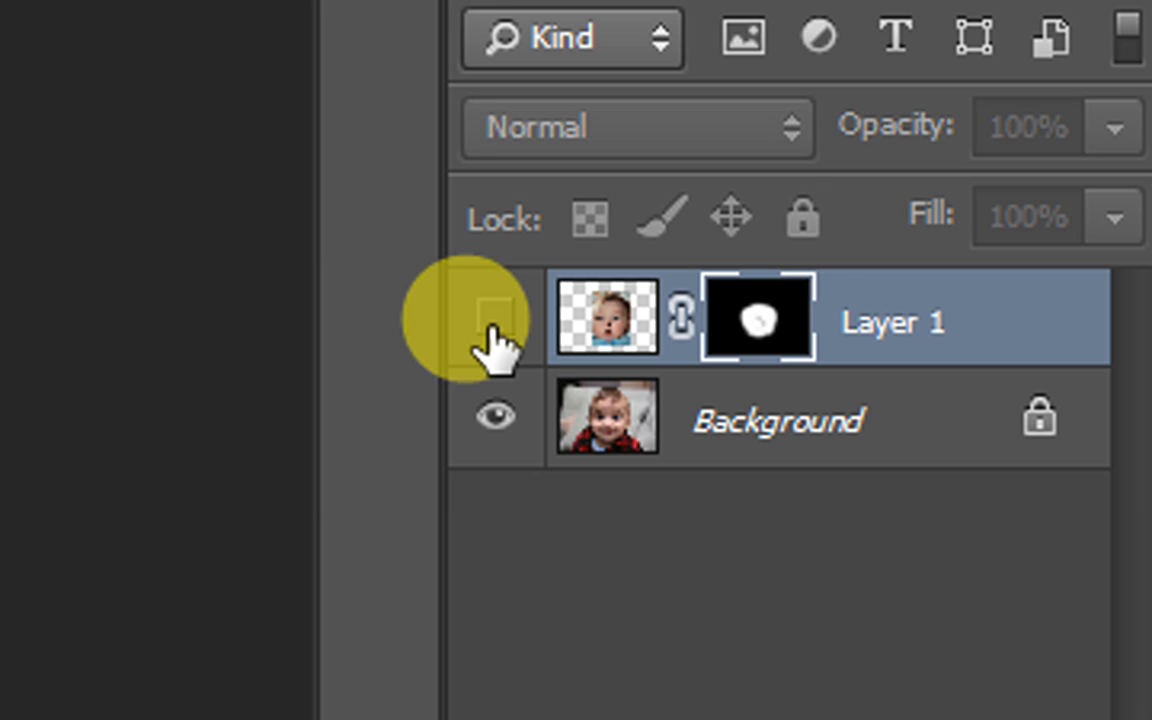
left_click(494, 322)
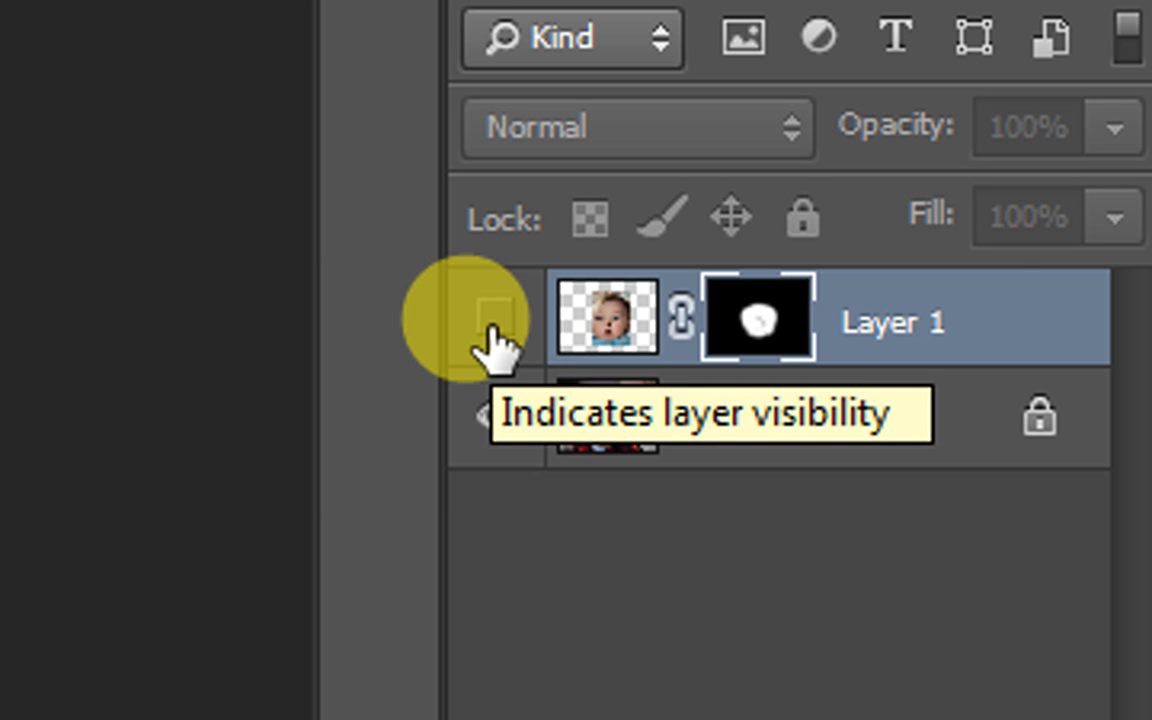
left_click(492, 322)
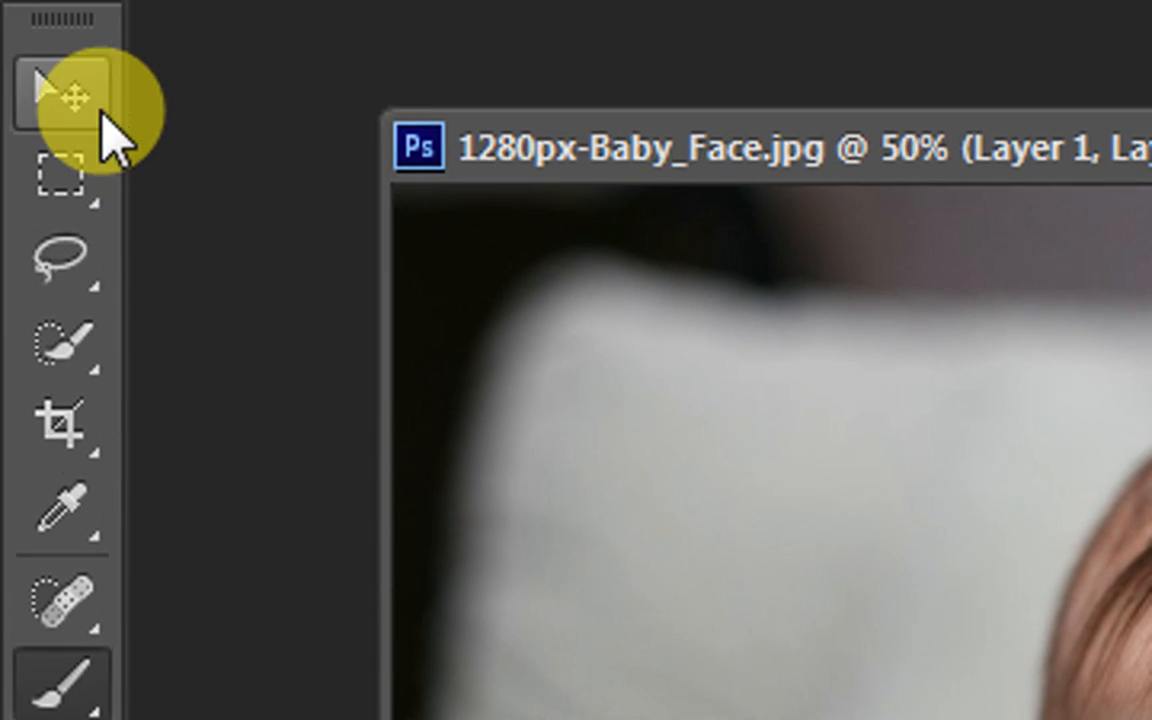
Step: Try painting the mask beyond the hairline around the head with the Brush tool, and start undoing the excess strokes
left_click(103, 118)
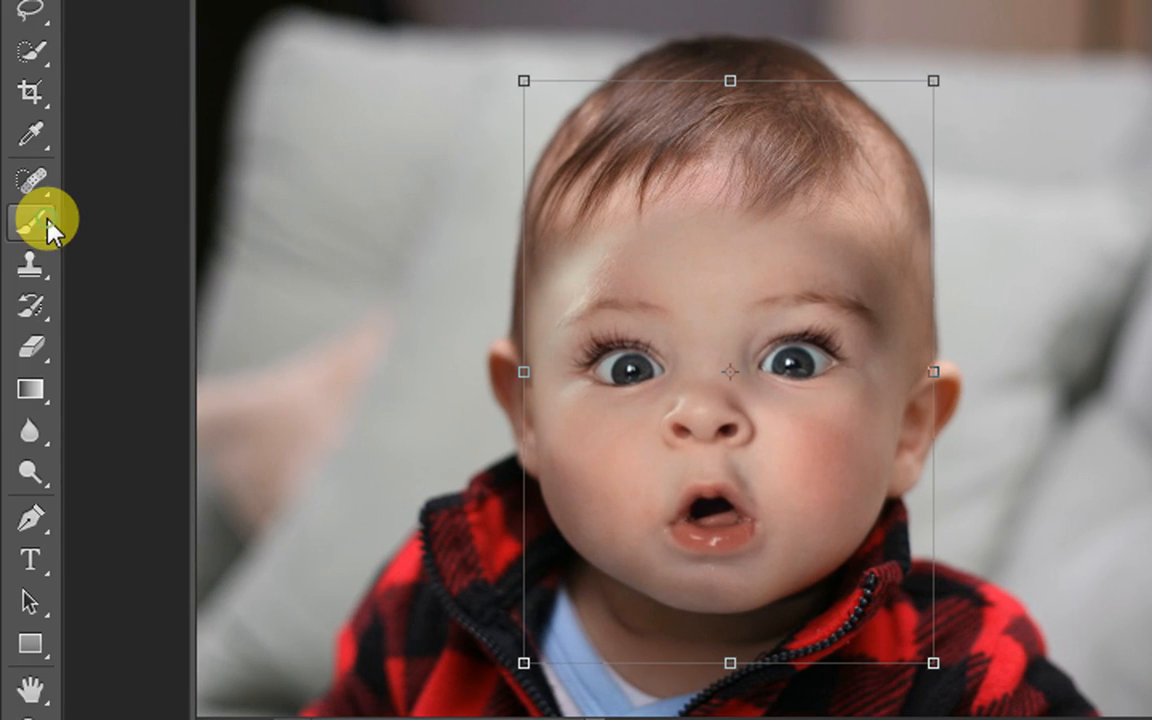
left_click(48, 226)
left_click(160, 216)
mouse_move(580, 228)
left_mouse_down()
mouse_move(716, 138)
mouse_move(678, 114)
mouse_move(600, 178)
mouse_move(624, 104)
mouse_move(766, 119)
mouse_move(854, 176)
mouse_move(720, 42)
mouse_move(578, 65)
left_mouse_up()
mouse_move(579, 110)
left_mouse_down()
mouse_move(812, 113)
mouse_move(766, 134)
mouse_move(627, 123)
mouse_move(637, 115)
mouse_move(635, 141)
mouse_move(705, 146)
left_mouse_up()
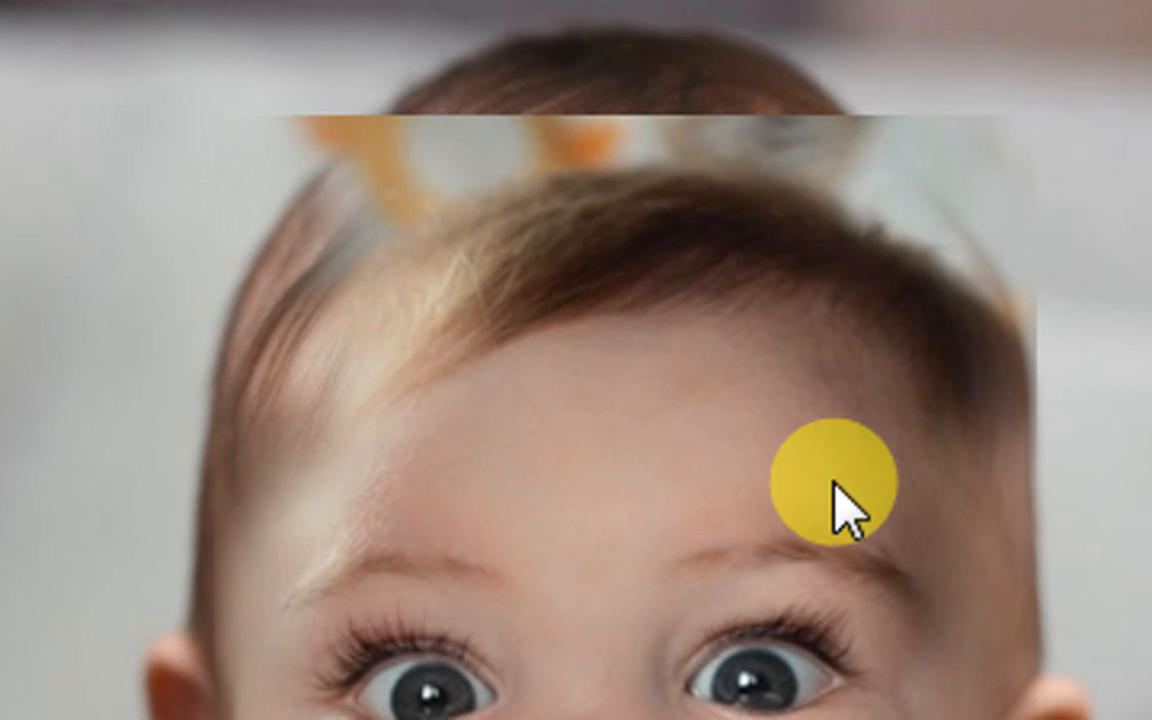
key("ctrl+alt+z")
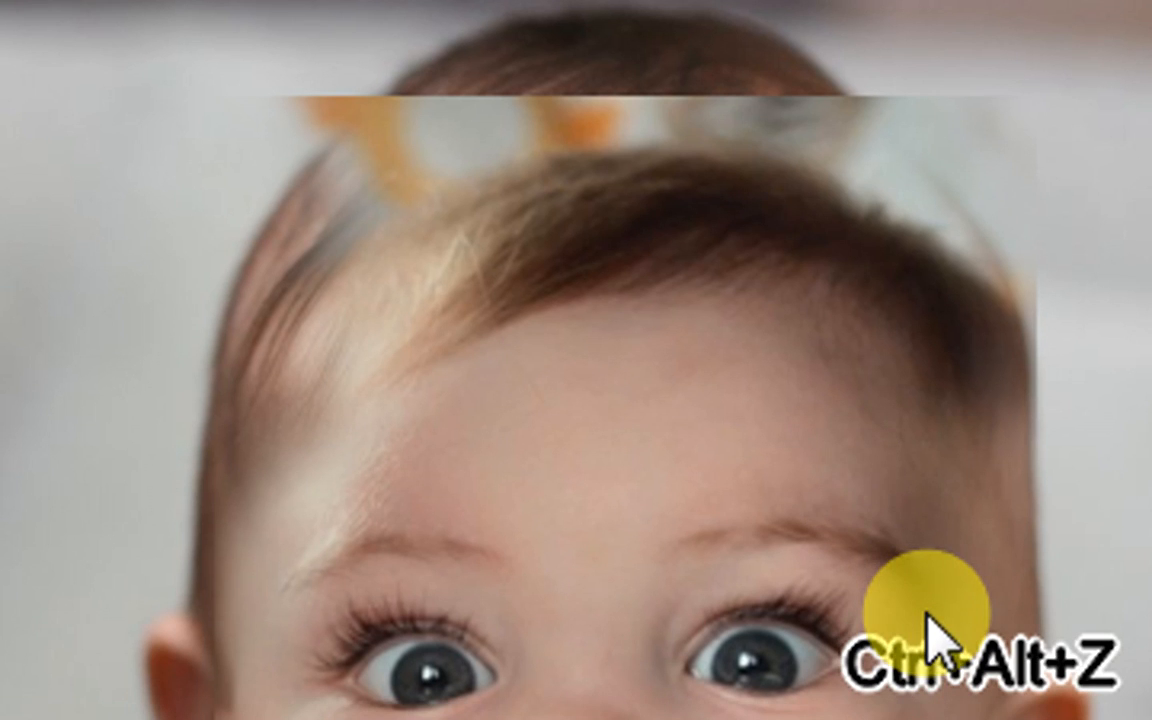
key("ctrl+alt+z")
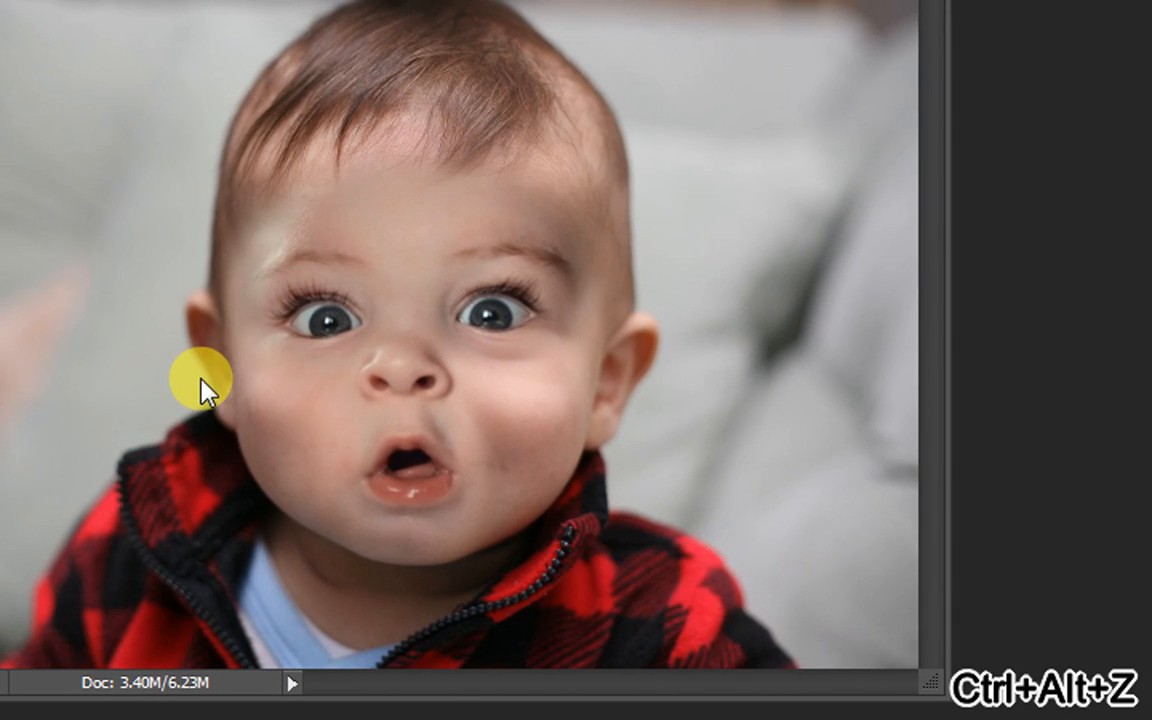
Step: Undo the remaining mask painting and the layer mask itself, back to the unmasked Layer 1
key("ctrl+alt+z")
key("ctrl+alt+z")
key("ctrl+alt+z")
key("ctrl+alt+z")
key("ctrl+alt+z")
key("ctrl+alt+z")
key("ctrl+alt+z")
key("ctrl+alt+z")
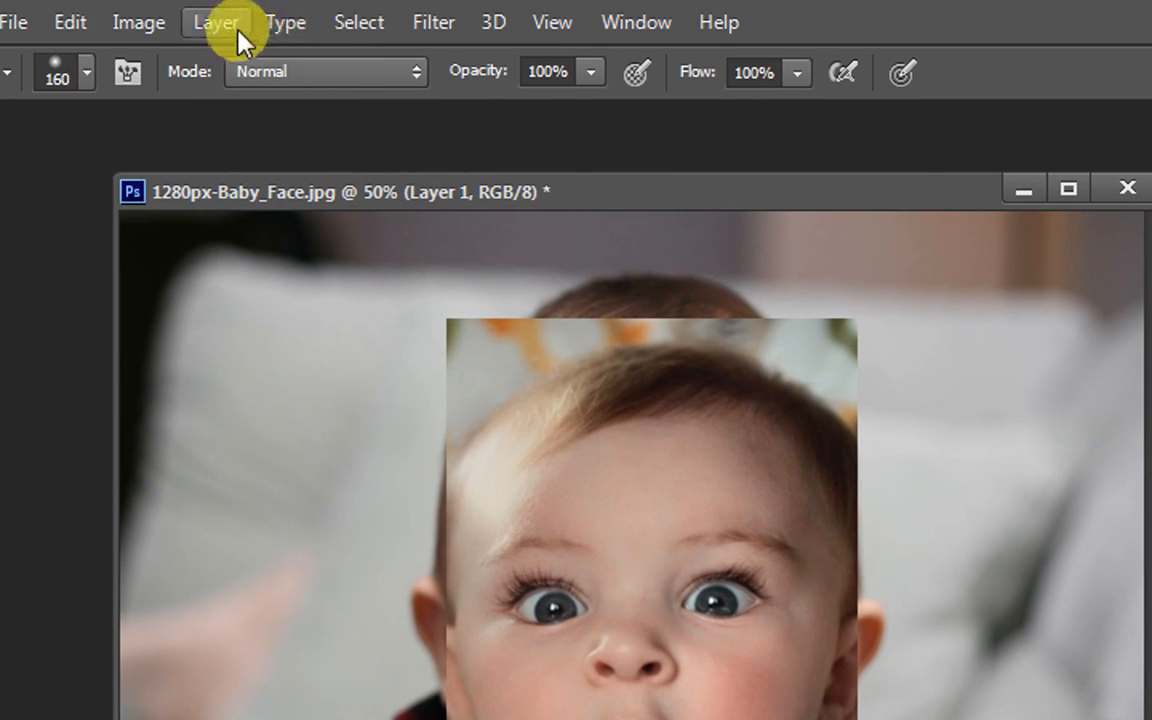
Step: Add a layer mask that hides all of Layer 1
left_click(238, 30)
mouse_move(581, 411)
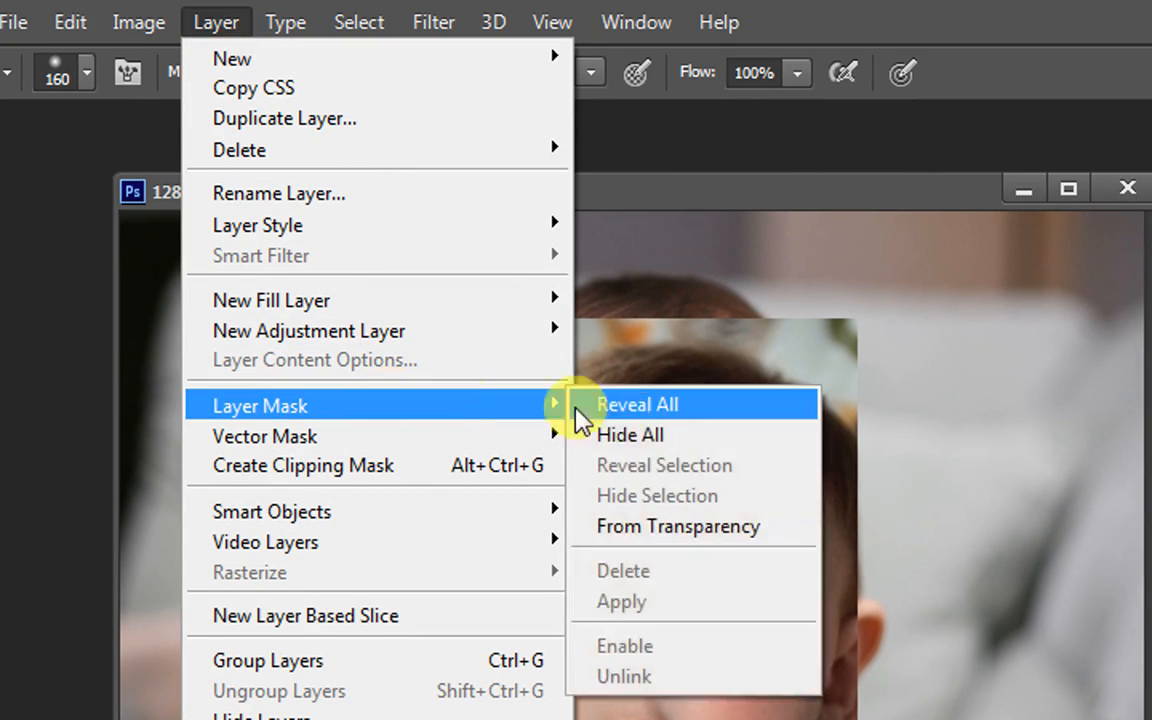
left_click(645, 437)
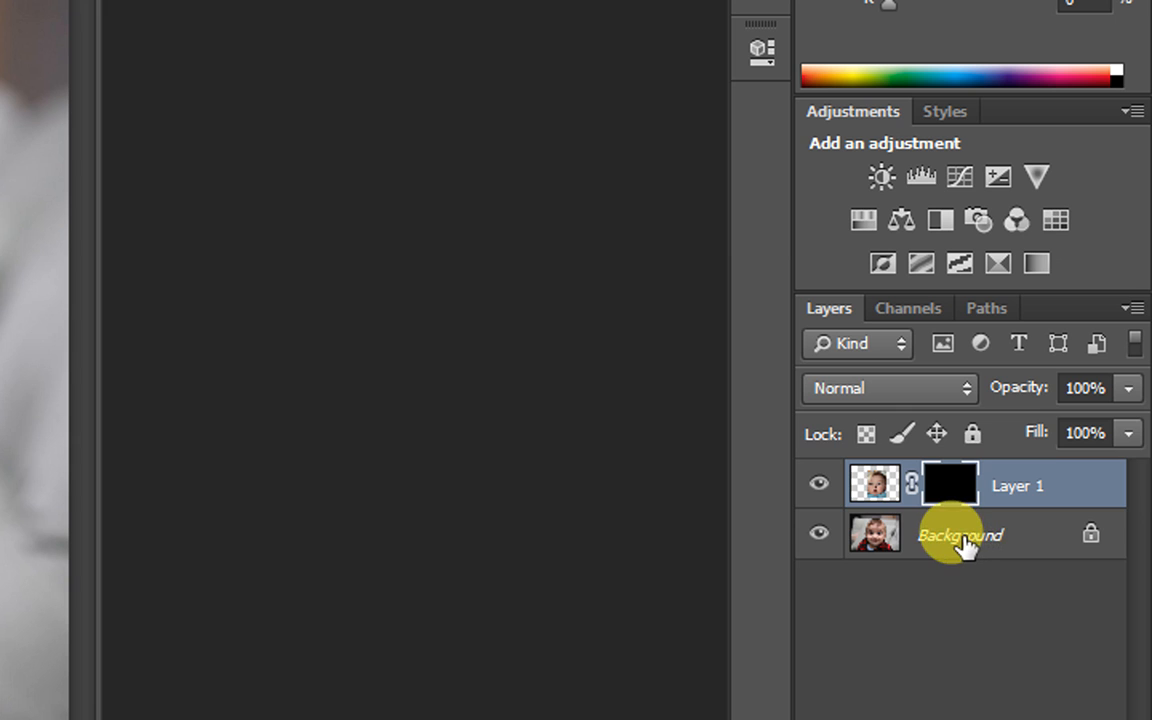
Step: Try painting black over the baby's face on the Background layer instead of the mask, and undo the strokes
left_click(960, 537)
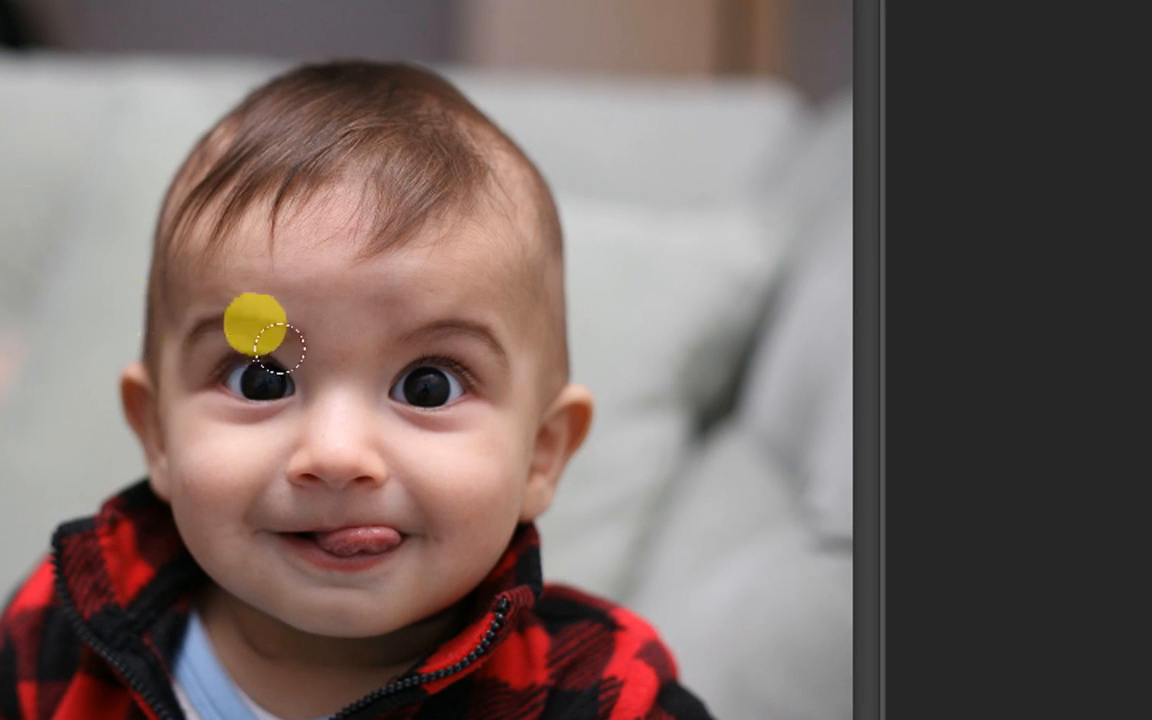
mouse_move(240, 342)
left_mouse_down()
mouse_move(327, 347)
mouse_move(323, 425)
mouse_move(249, 384)
mouse_move(323, 340)
mouse_move(437, 371)
mouse_move(380, 310)
mouse_move(304, 323)
mouse_move(237, 358)
mouse_move(202, 320)
mouse_move(261, 283)
mouse_move(441, 331)
mouse_move(481, 302)
mouse_move(450, 240)
mouse_move(360, 227)
mouse_move(219, 264)
mouse_move(185, 361)
mouse_move(219, 426)
mouse_move(287, 430)
mouse_move(402, 387)
mouse_move(434, 413)
mouse_move(330, 482)
mouse_move(236, 466)
mouse_move(186, 360)
mouse_move(166, 414)
mouse_move(212, 512)
mouse_move(262, 557)
mouse_move(326, 557)
mouse_move(417, 497)
mouse_move(477, 425)
left_mouse_up()
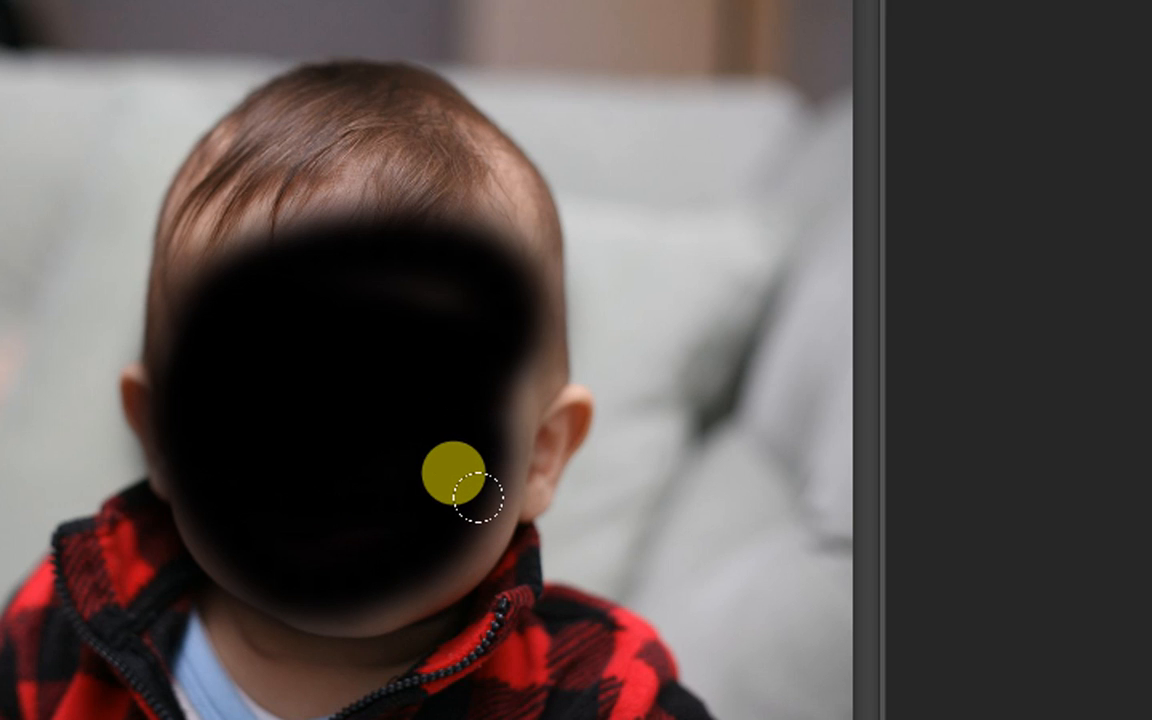
key("ctrl+z")
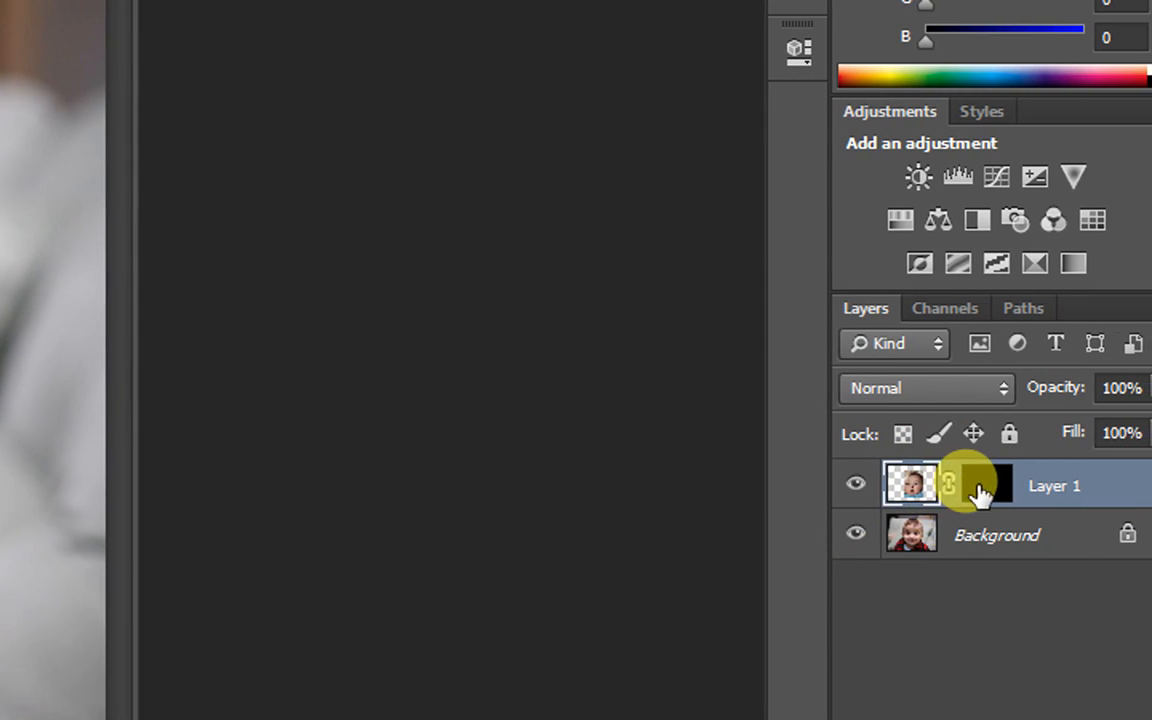
Step: Target Layer 1's mask and set the foreground colour to bright red (ef0000)
left_click(980, 492)
left_click(33, 622)
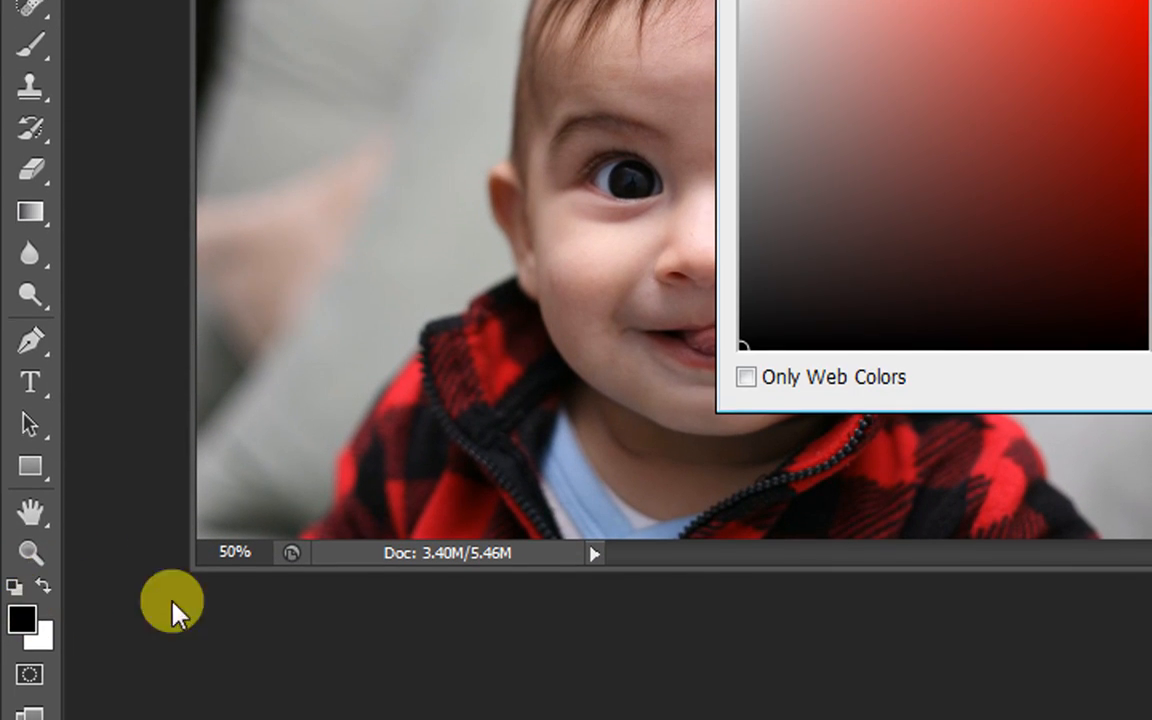
left_click_drag(895, 249, 1149, 0)
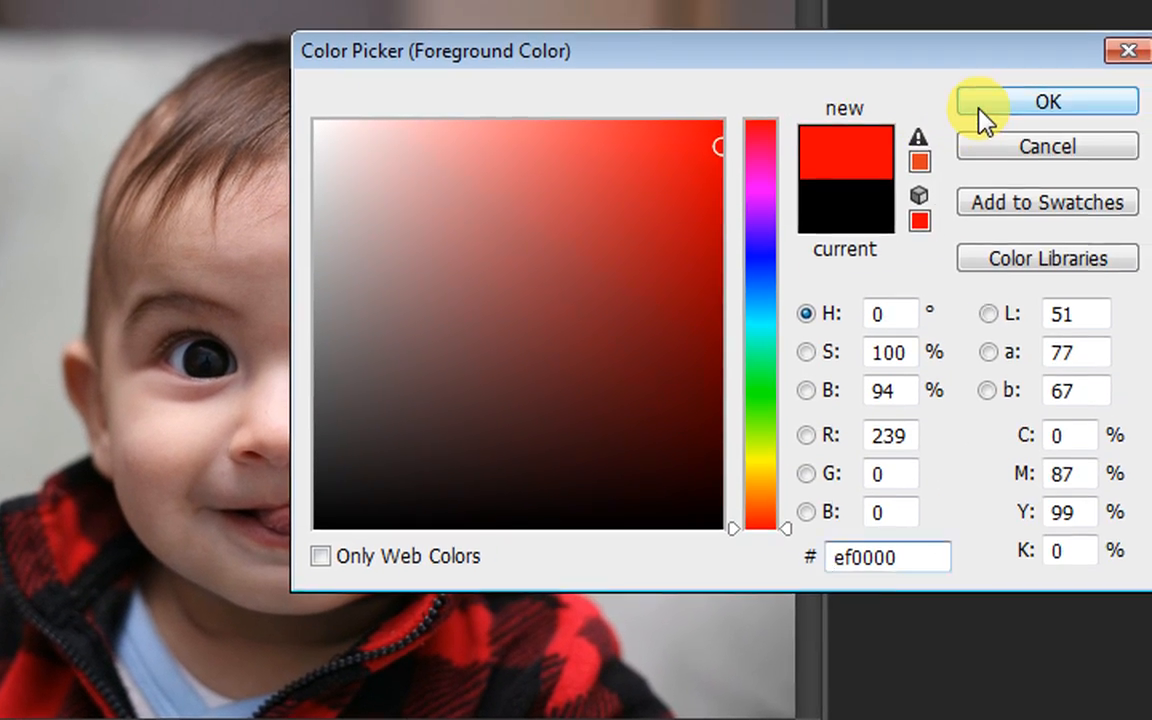
left_click(988, 108)
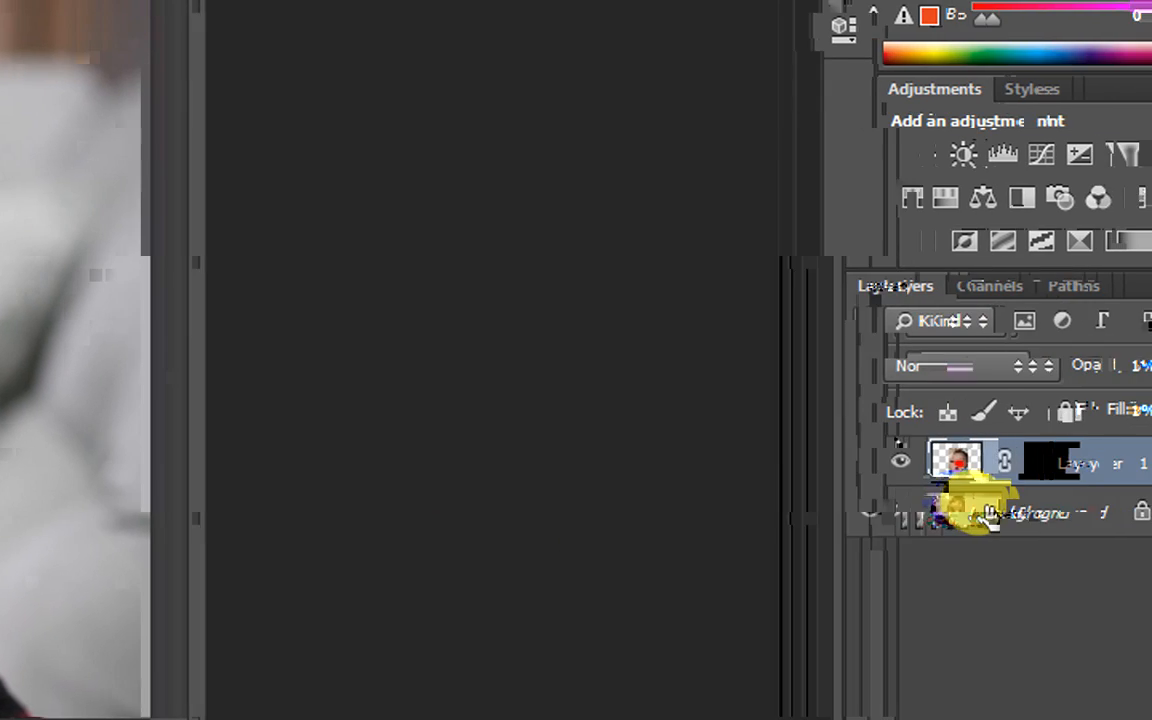
Step: Try painting red over the lower half of the baby's face on the Background layer, and reselect Layer 1
left_click(985, 514)
mouse_move(278, 405)
left_mouse_down()
mouse_move(211, 450)
mouse_move(339, 406)
mouse_move(252, 501)
mouse_move(122, 405)
left_mouse_up()
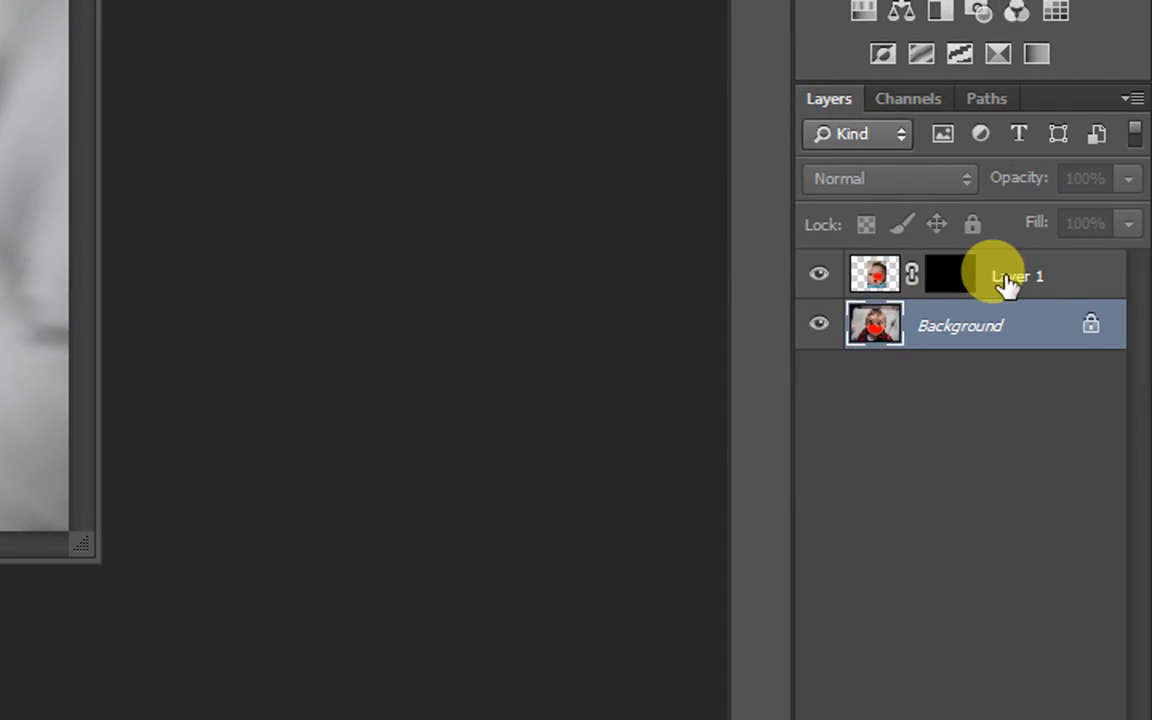
left_click(1005, 280)
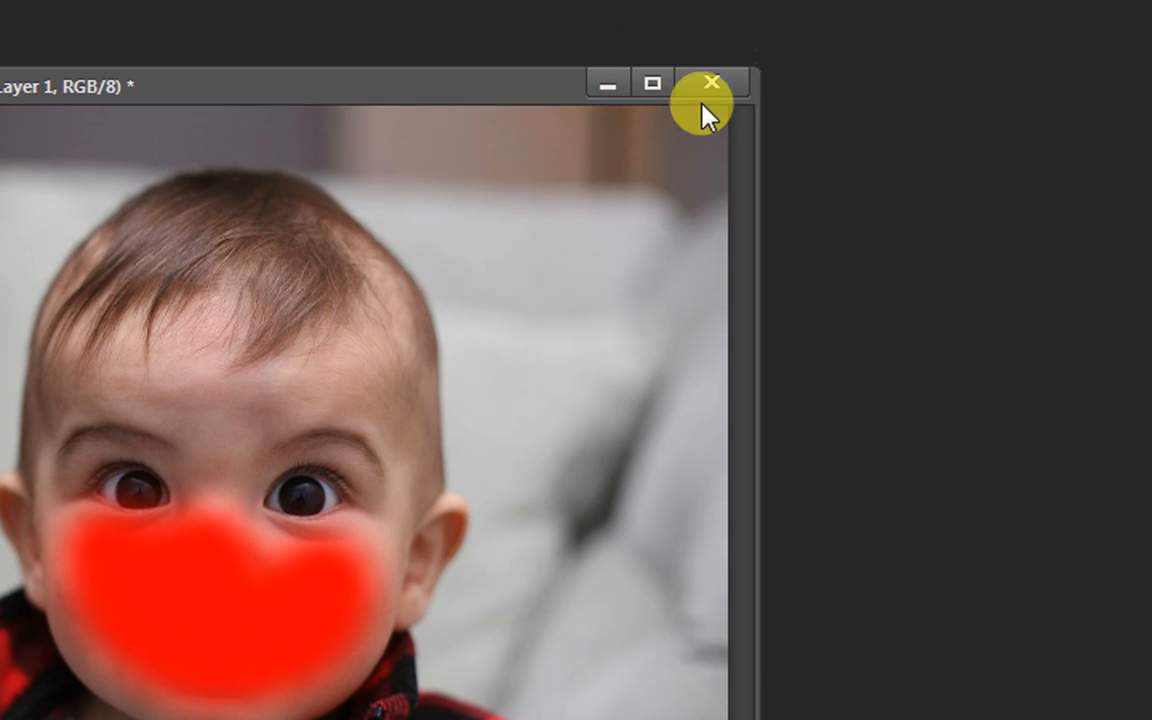
Step: Discard the red-painted document without saving and reopen 1280px-Baby_Face.jpg from the Desktop in its own floating window
left_click(711, 100)
left_click(455, 388)
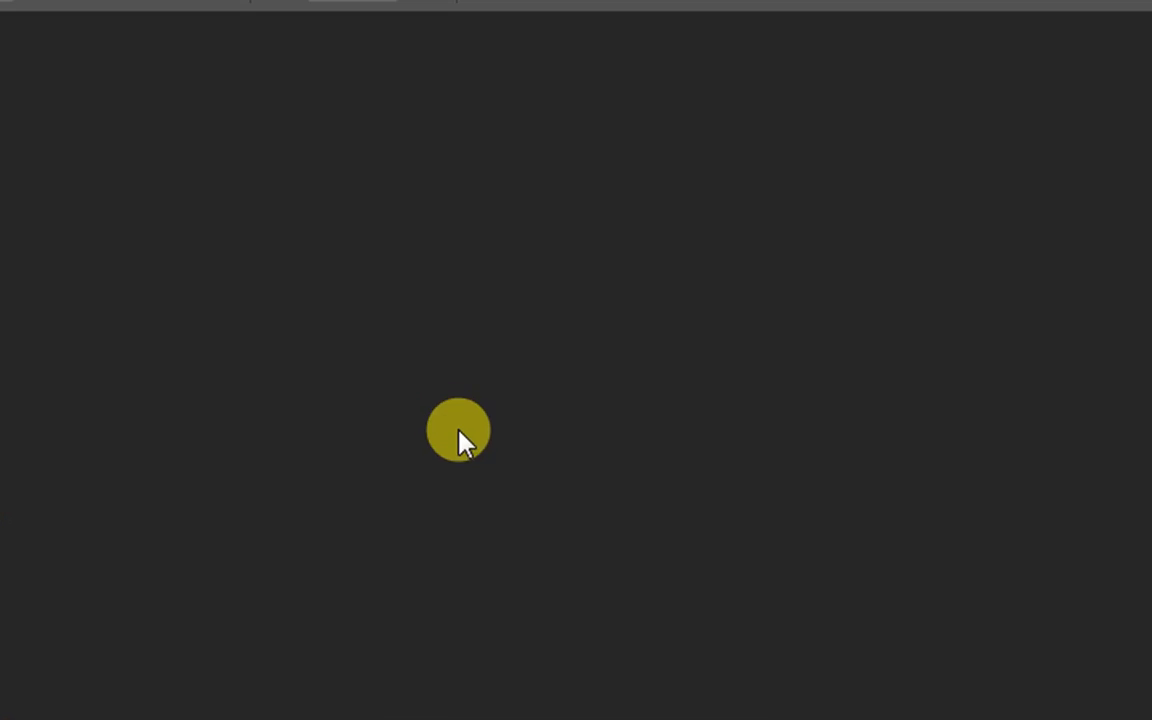
key("ctrl+o")
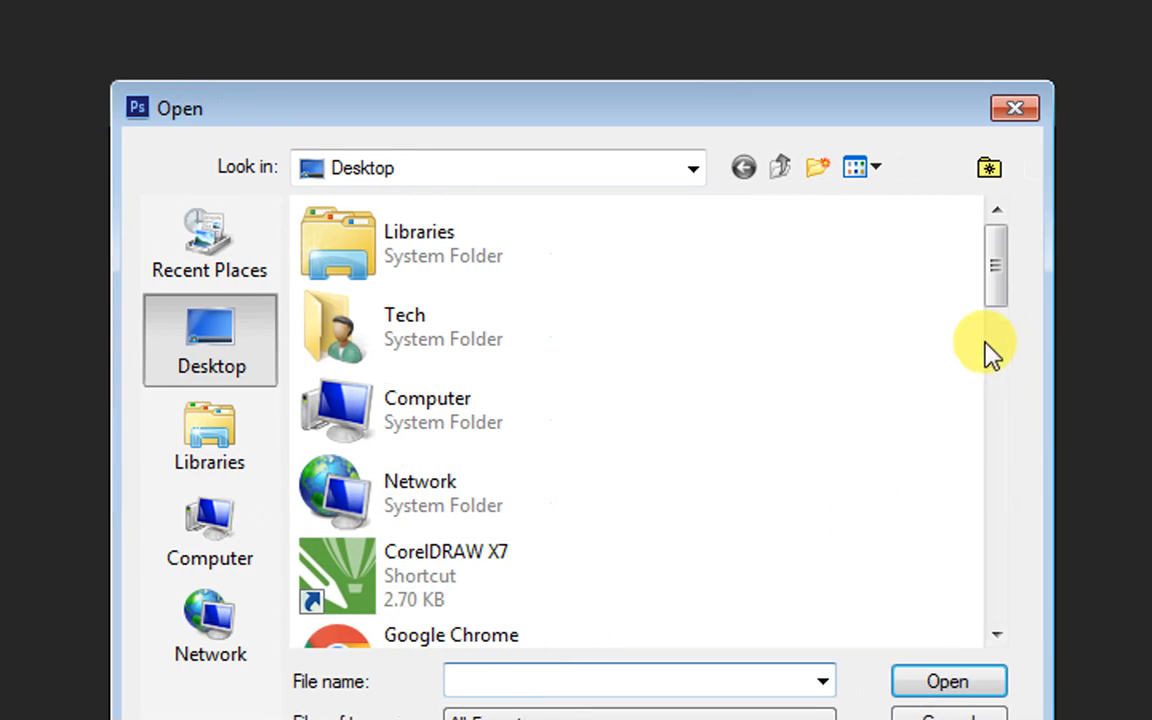
left_click_drag(995, 300, 995, 590)
double_click(506, 280)
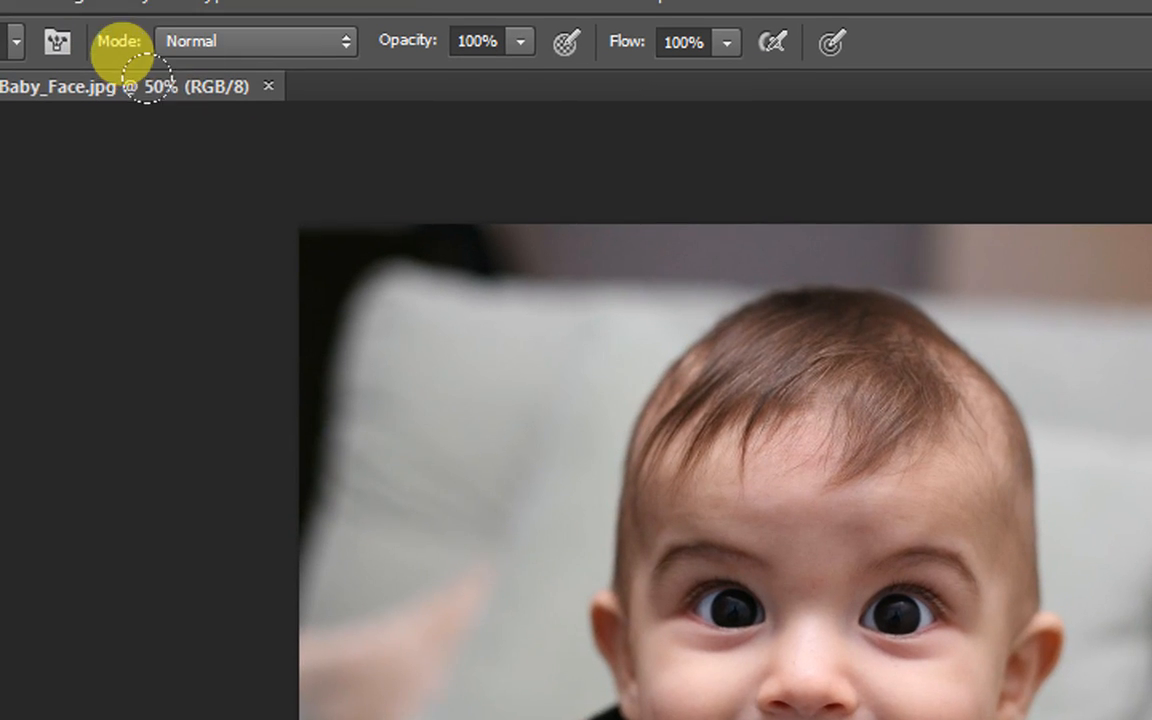
left_click_drag(148, 82, 239, 247)
Step: Open the surprised baby's photo, whose file name starts with af03643c5533abe091b47924f, from the Desktop and float its window
double_click(484, 178)
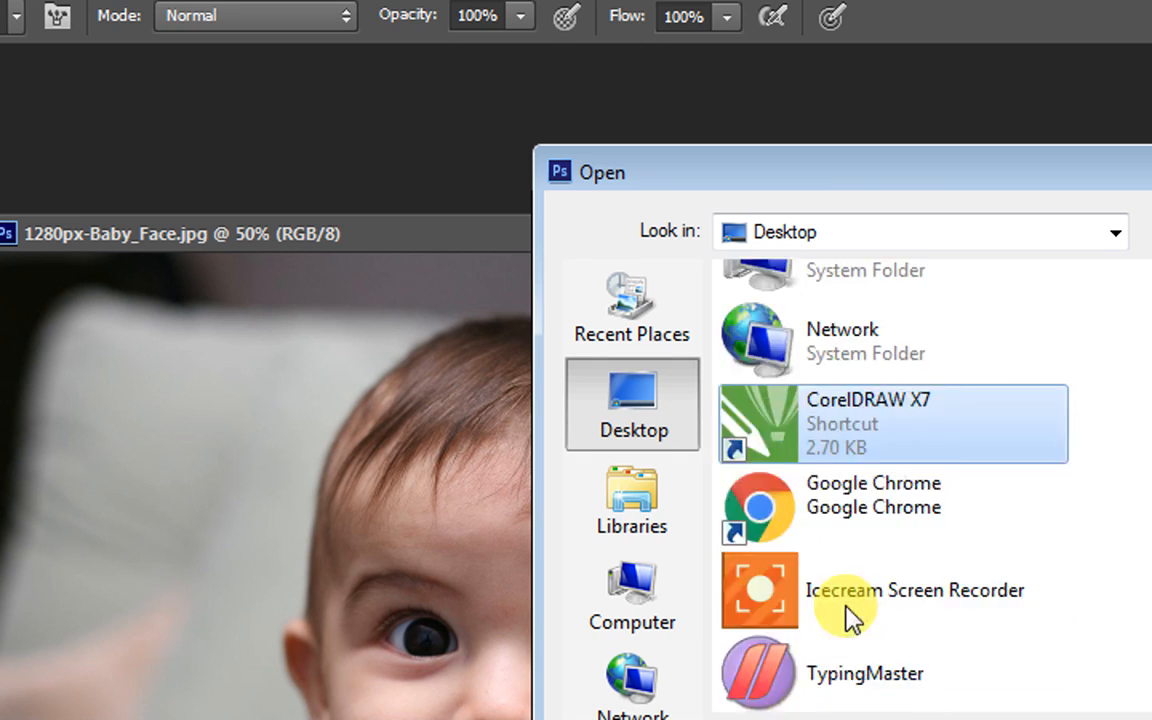
scroll(860, 660, "down", 10)
scroll(869, 590, "down", 3)
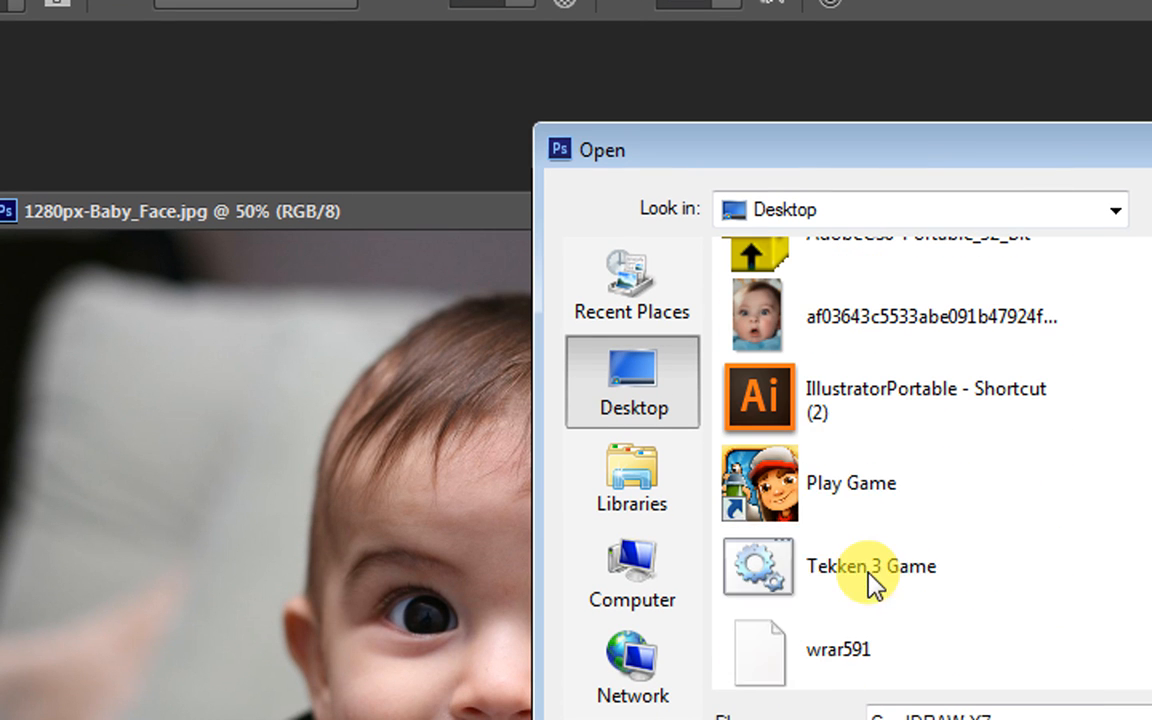
double_click(838, 340)
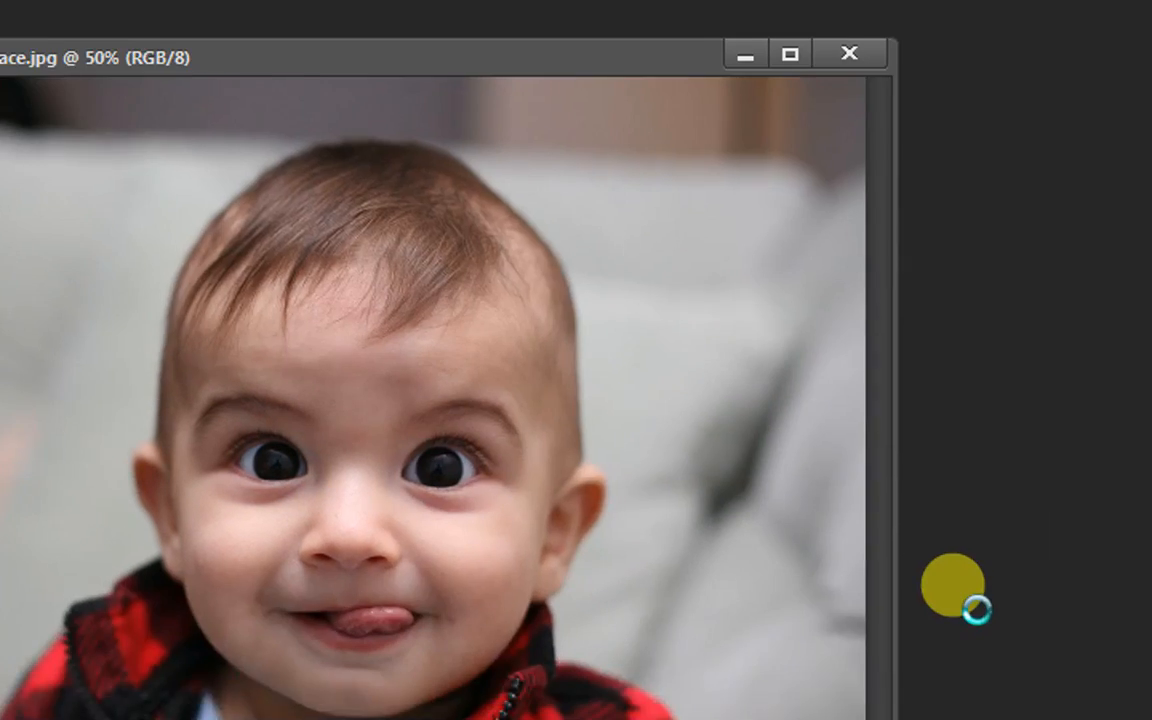
left_click_drag(466, 118, 869, 329)
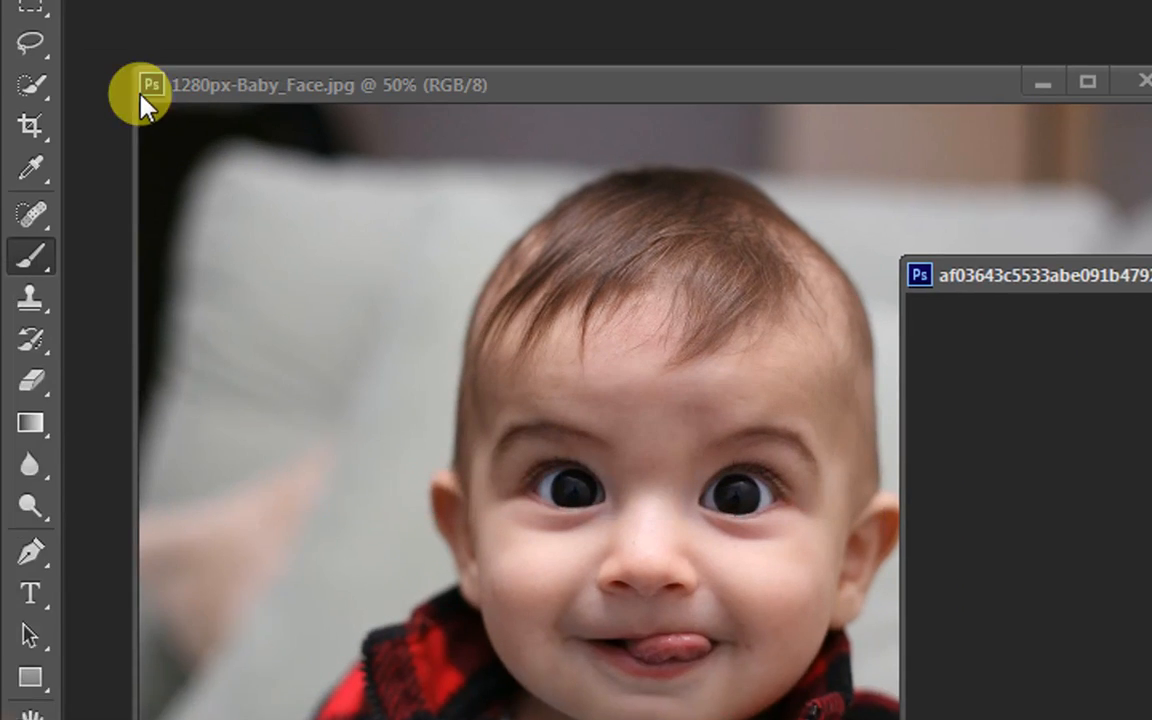
Step: Copy the surprised baby's photo into 1280px-Baby_Face.jpg as a new layer with the Move tool and close the source photo
left_click(35, 90)
left_click_drag(975, 606, 240, 455)
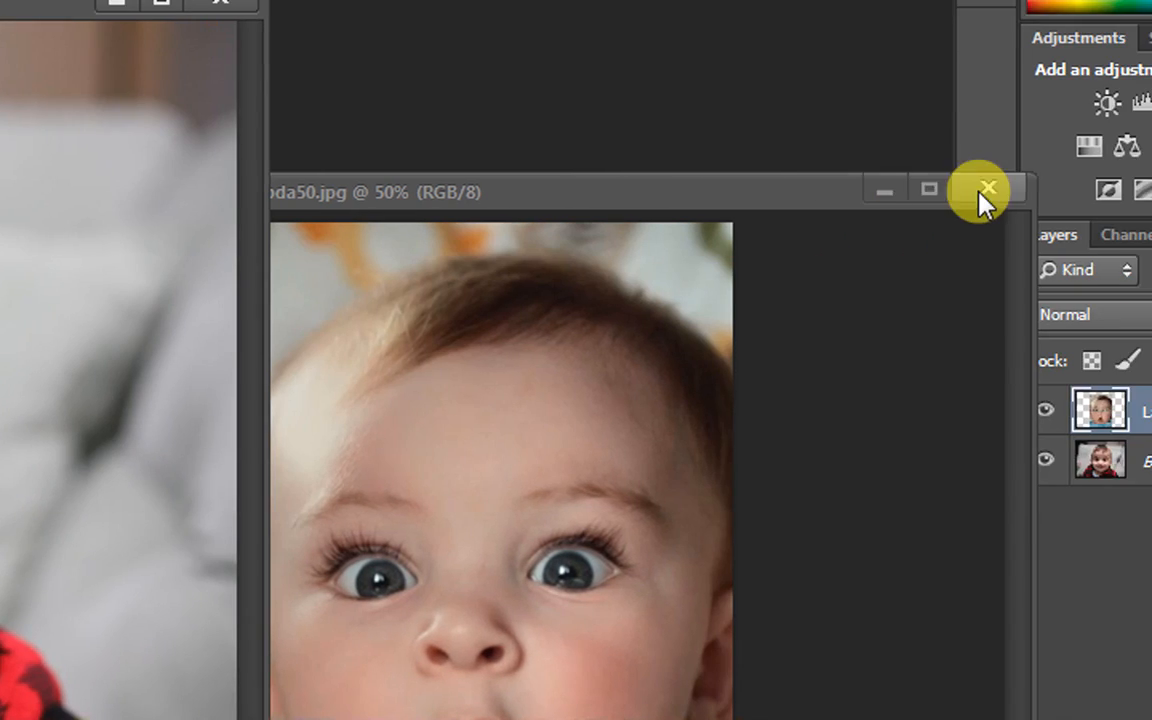
left_click(1106, 188)
Step: Scale Layer 1 down to roughly the width of the underlying head and position it over the face
left_click_drag(256, 67, 193, 218)
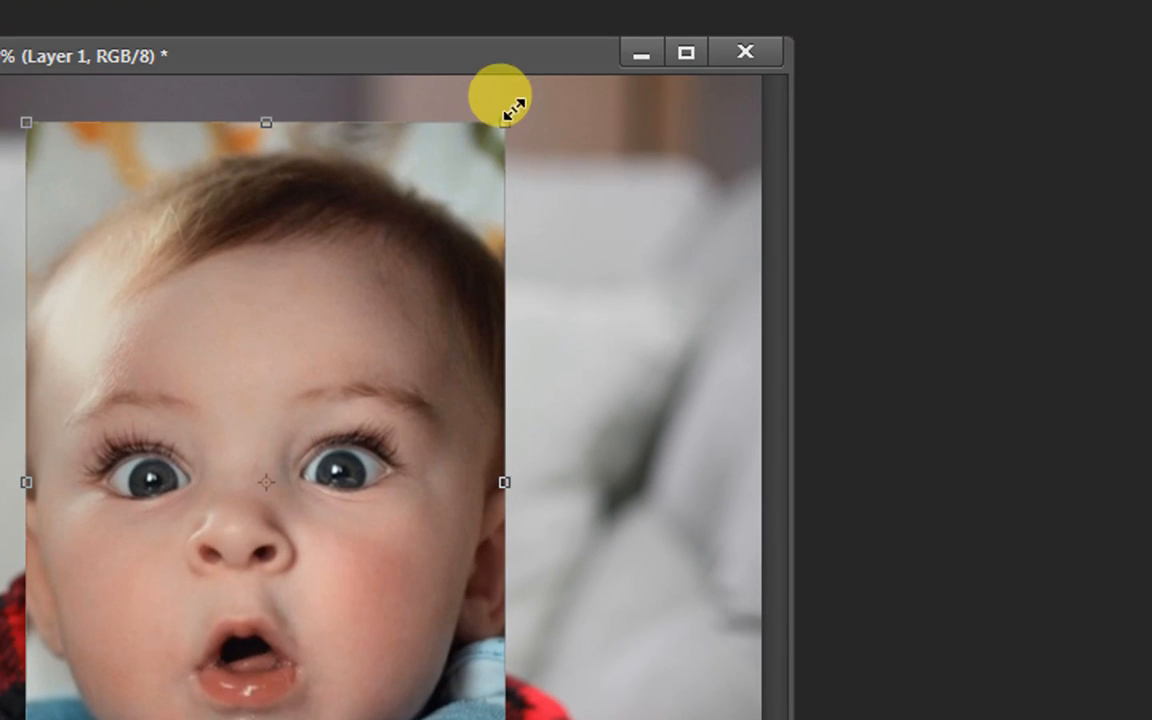
left_click_drag(441, 270, 432, 278)
left_click_drag(309, 411, 342, 355)
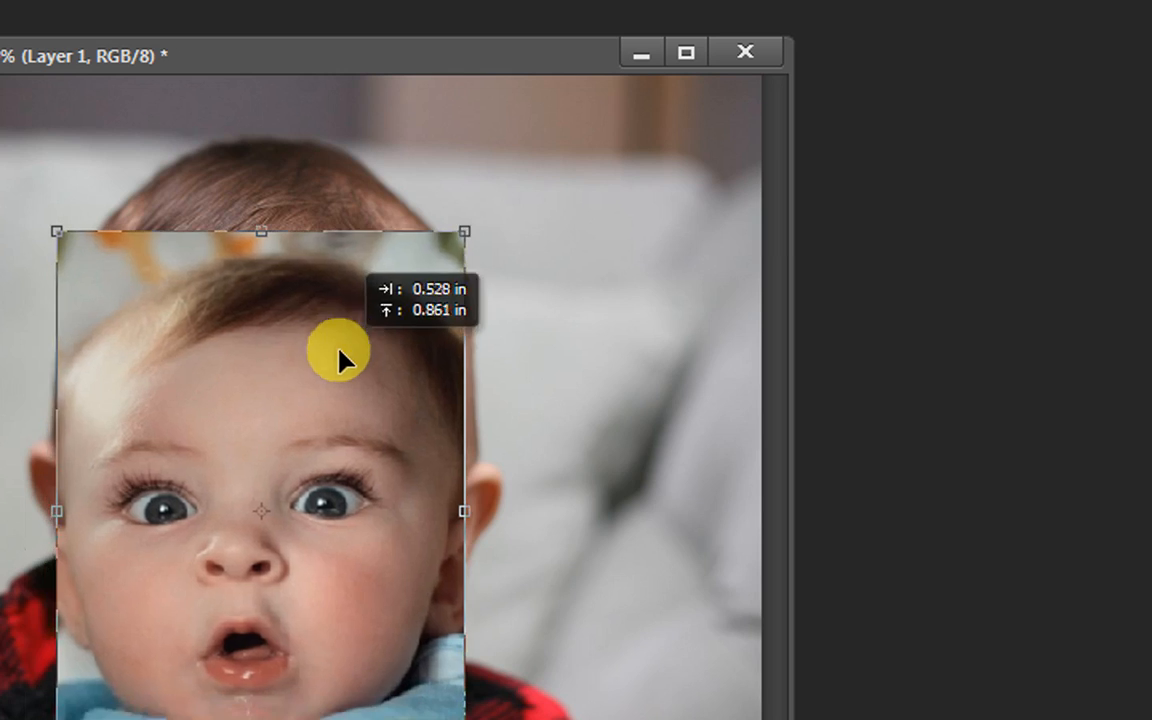
left_click(789, 74)
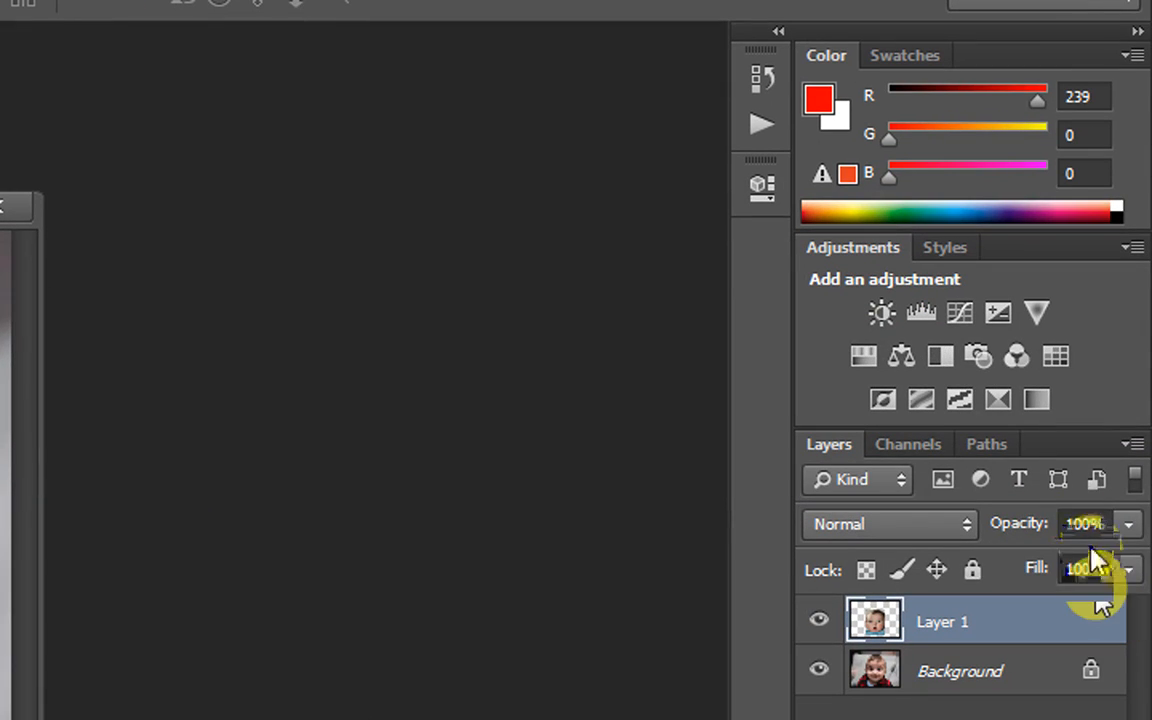
Step: Align Layer 1's eyes and height with the underlying face at reduced opacity, then restore full opacity
left_click_drag(1040, 570, 946, 609)
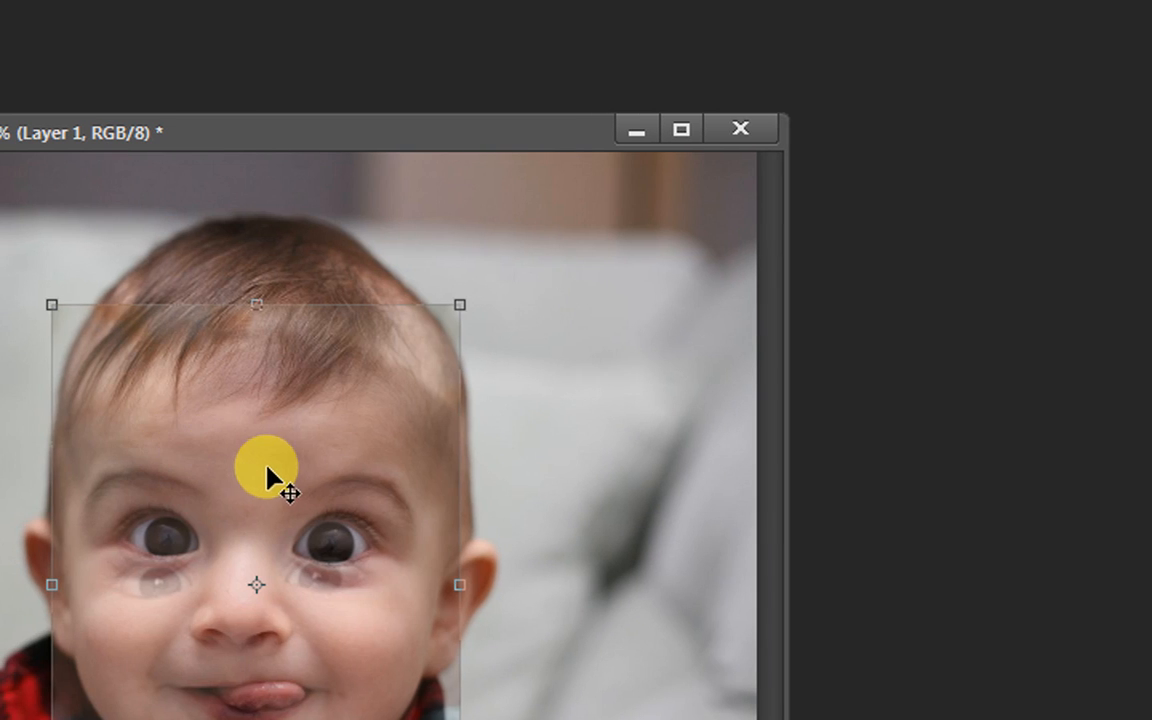
left_click_drag(266, 475, 289, 435)
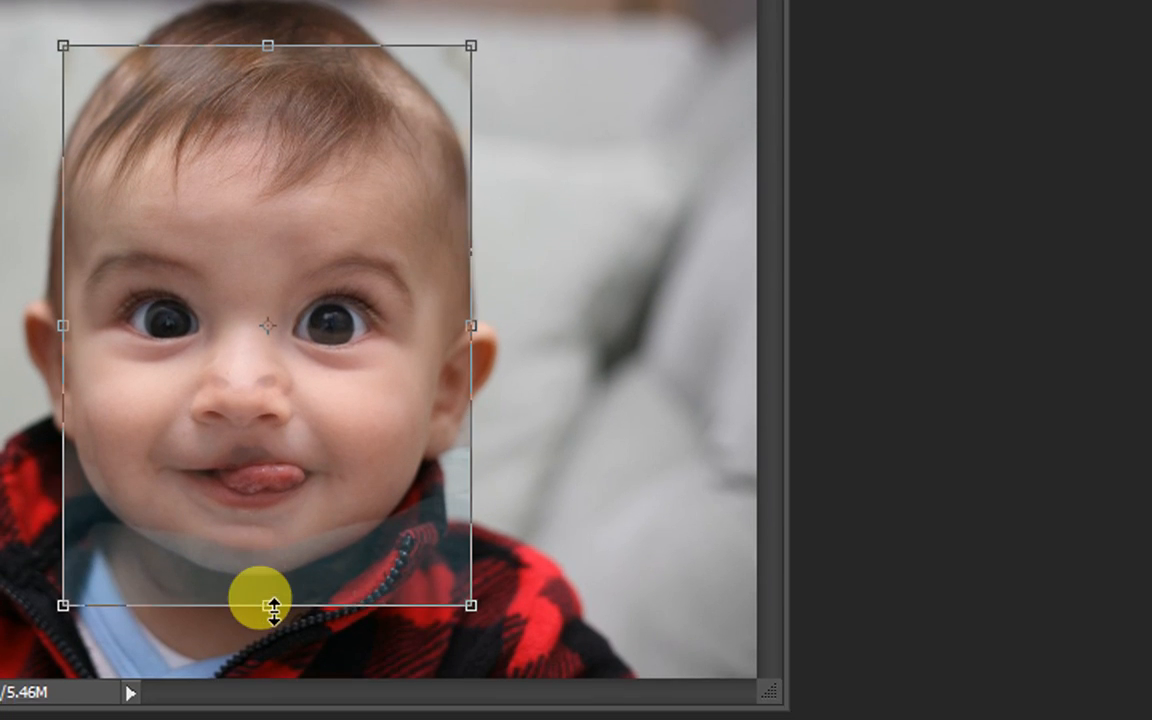
left_click_drag(271, 606, 277, 589)
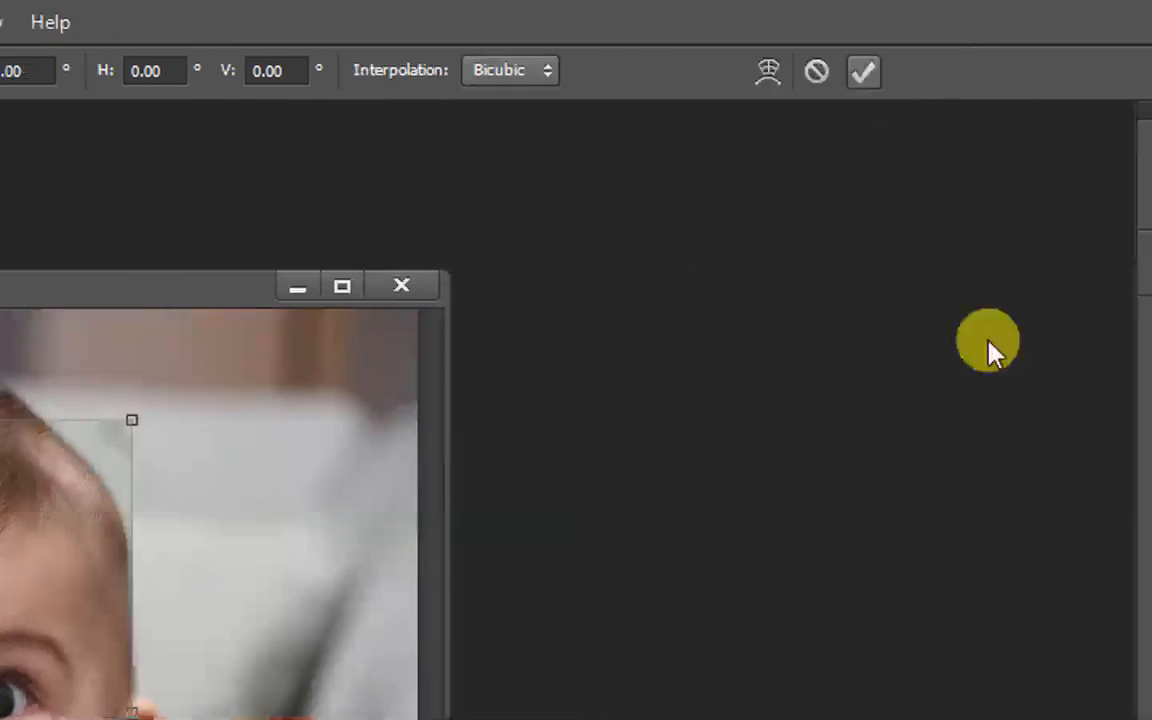
key("Return")
left_click(1127, 513)
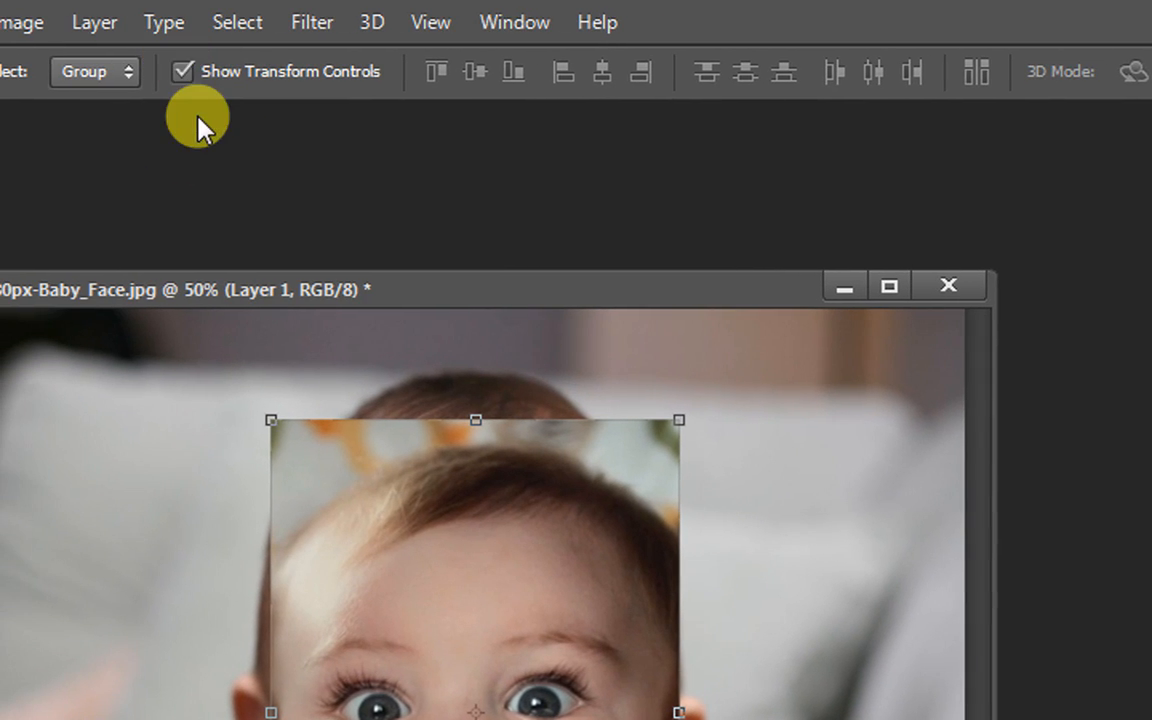
Step: Add a layer mask that hides all of the aligned Layer 1
left_click(96, 22)
mouse_move(432, 410)
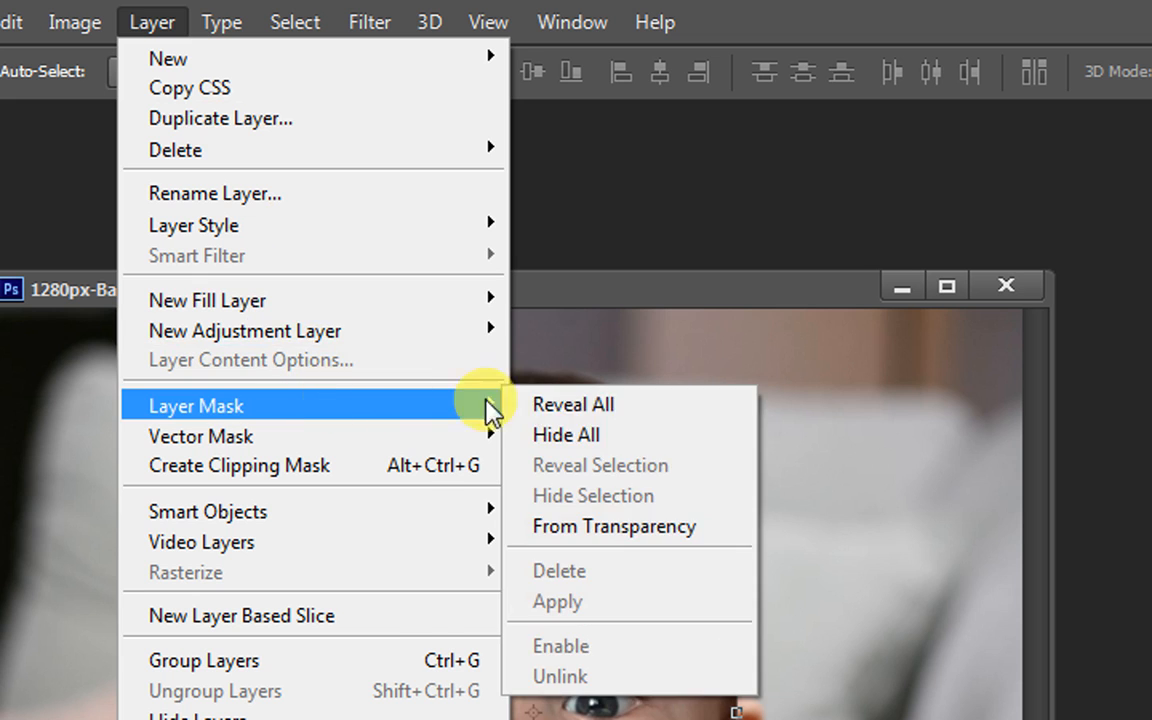
left_click(545, 436)
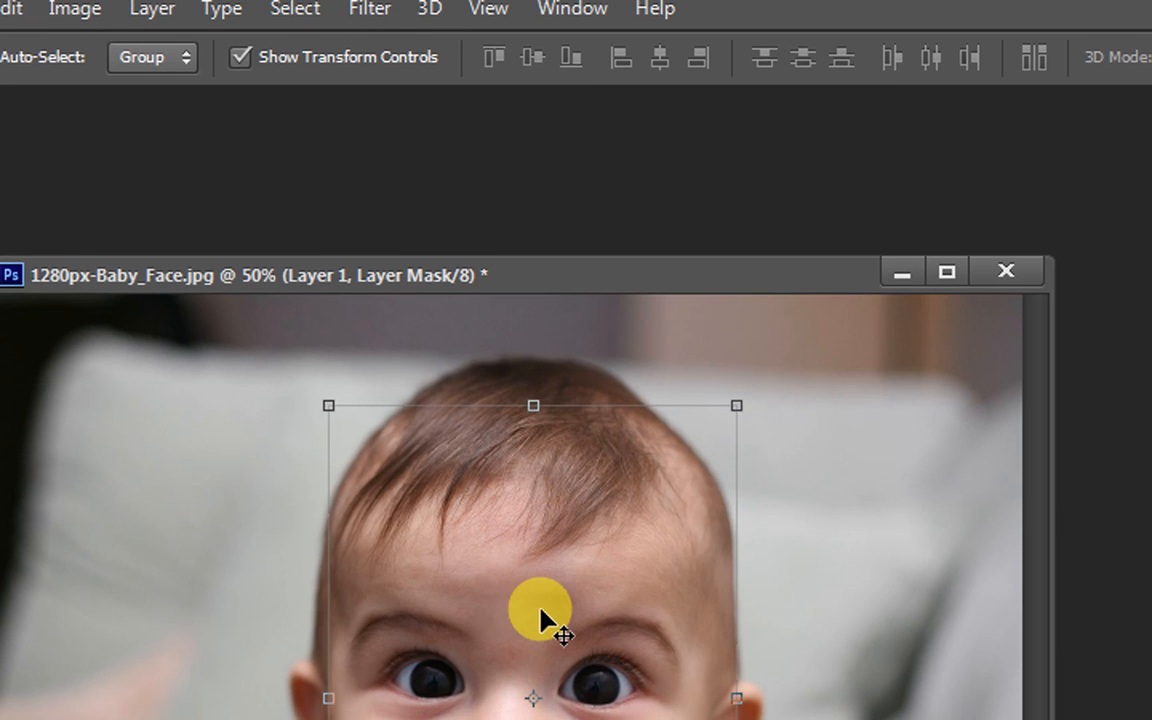
Step: Choose the Brush tool and paint Layer 1's mask to reveal the blue eye and part of the nose on the picture's right side
right_click(541, 613)
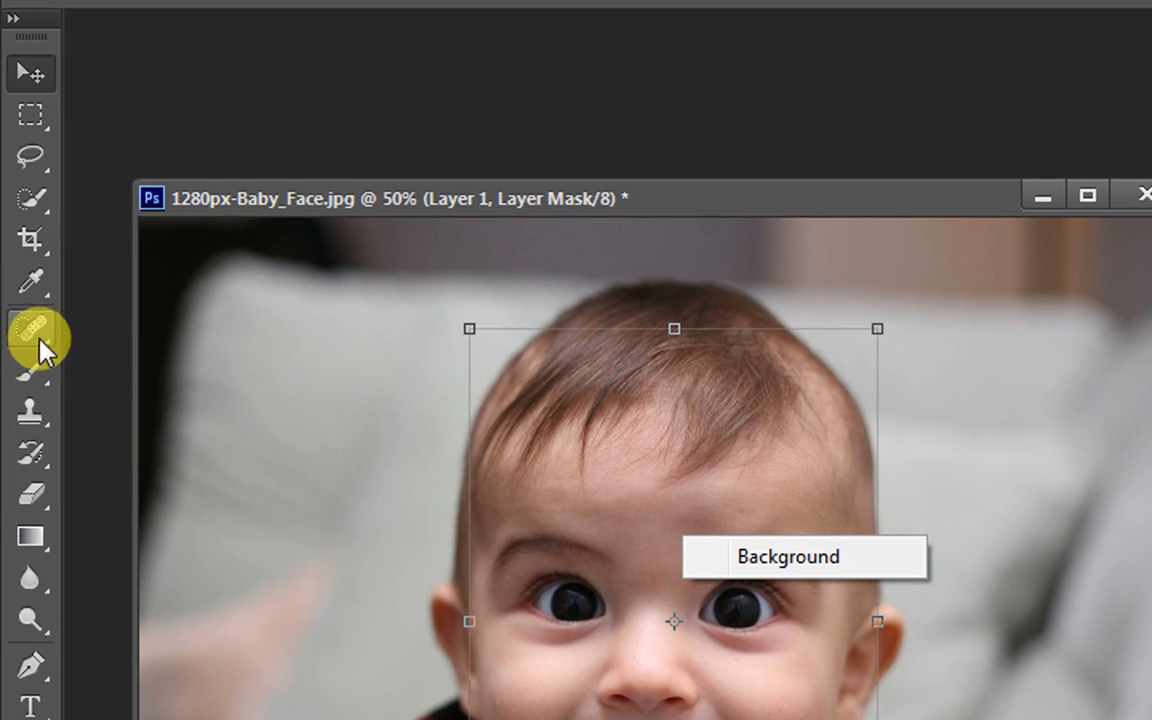
left_click(38, 372)
right_click(53, 373)
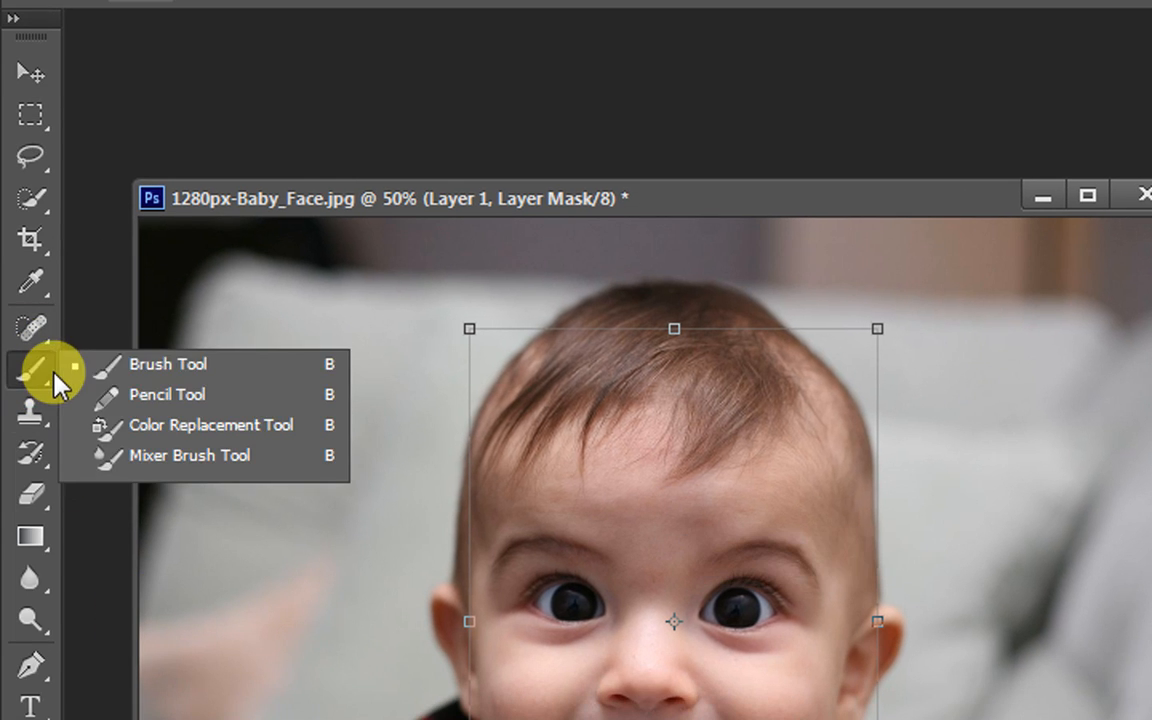
left_click(150, 366)
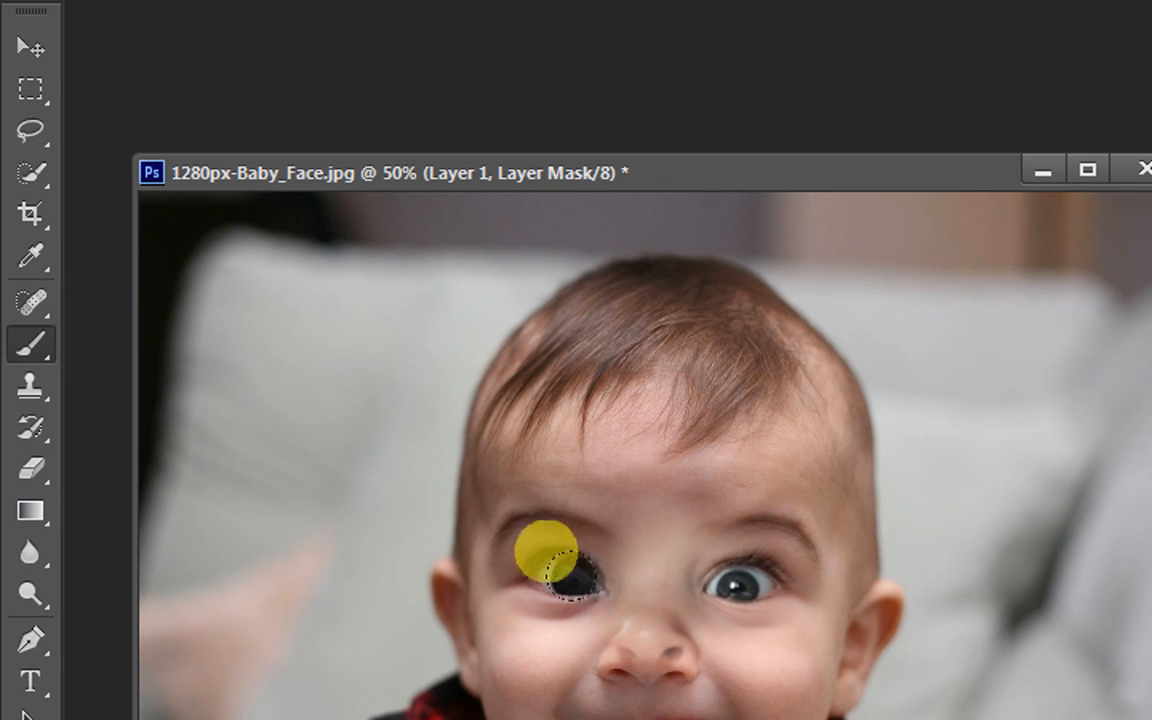
left_click_drag(572, 575, 623, 574)
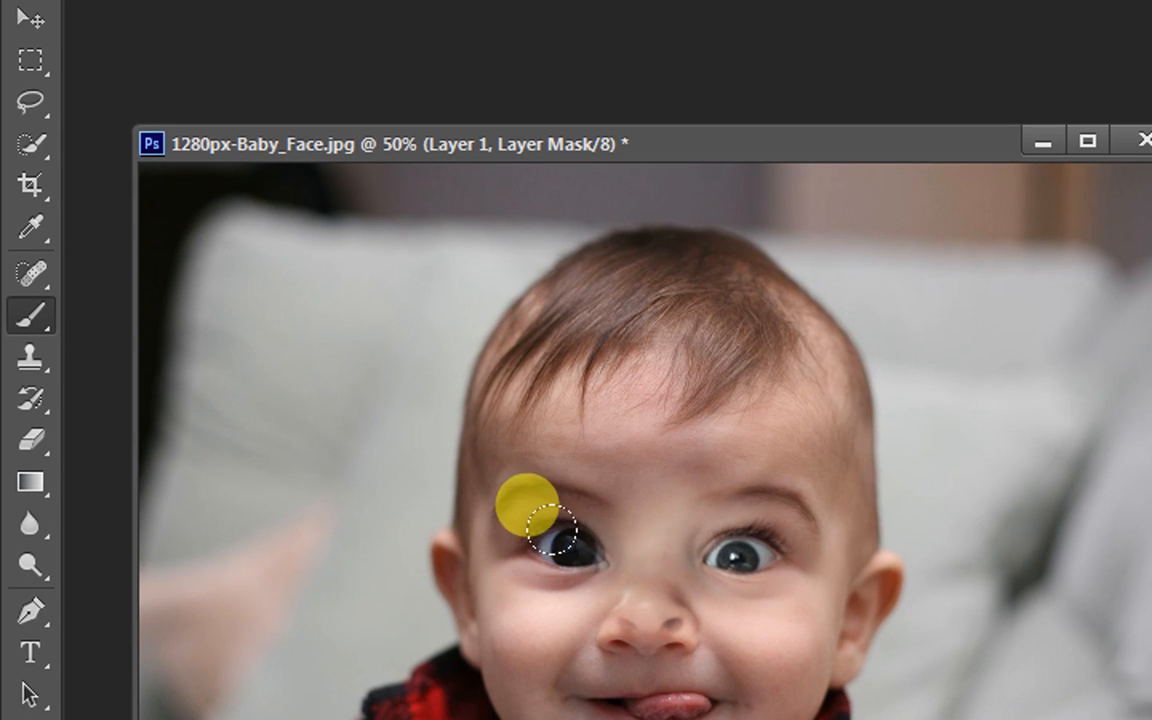
Step: Raise the brush hardness and reveal the eye on the picture's left side with a hard-edged round dab on the mask
right_click(578, 528)
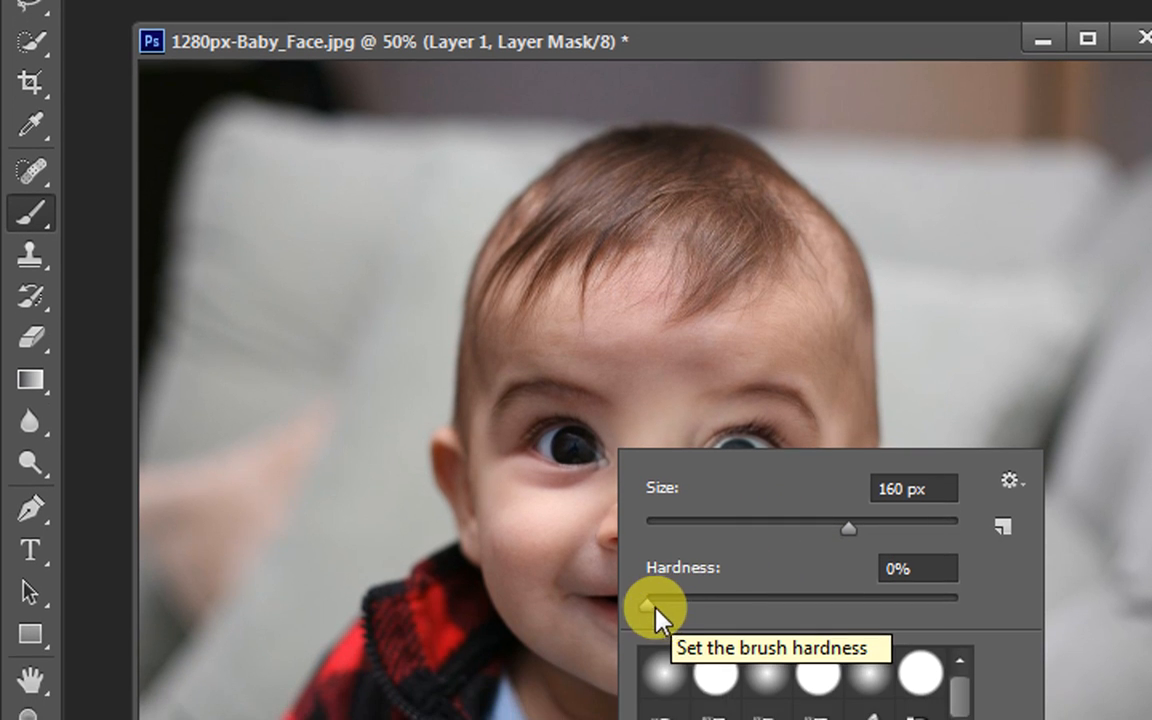
left_click(651, 629)
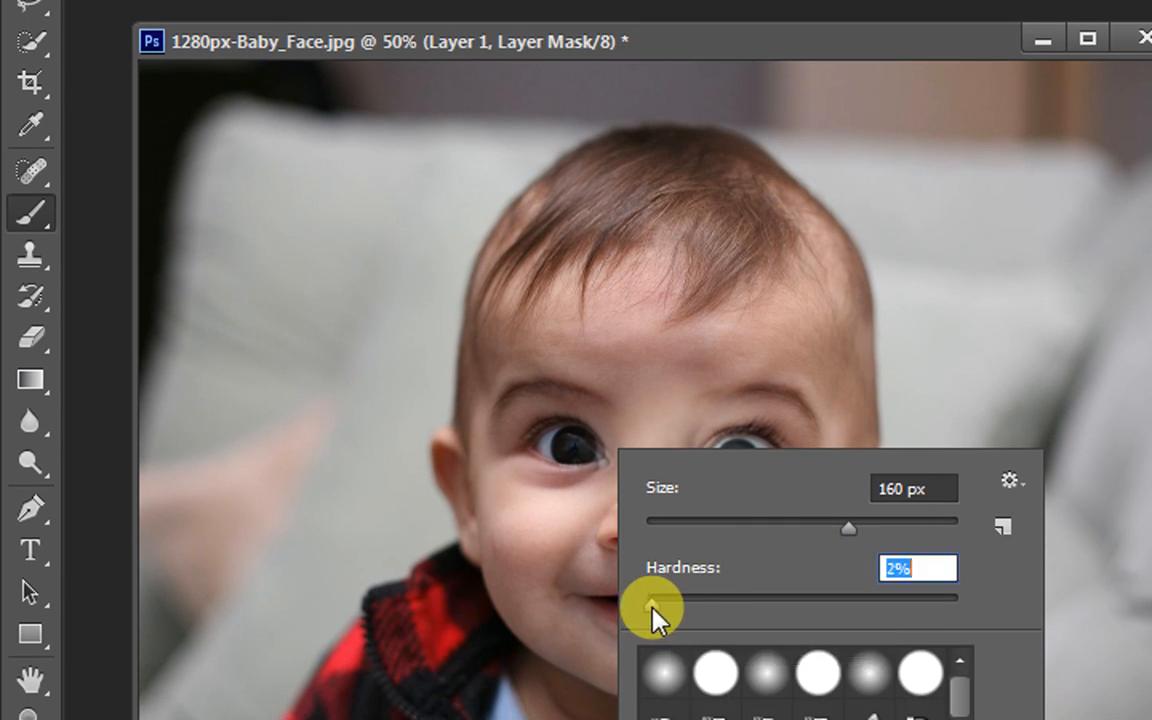
left_click_drag(651, 606, 789, 605)
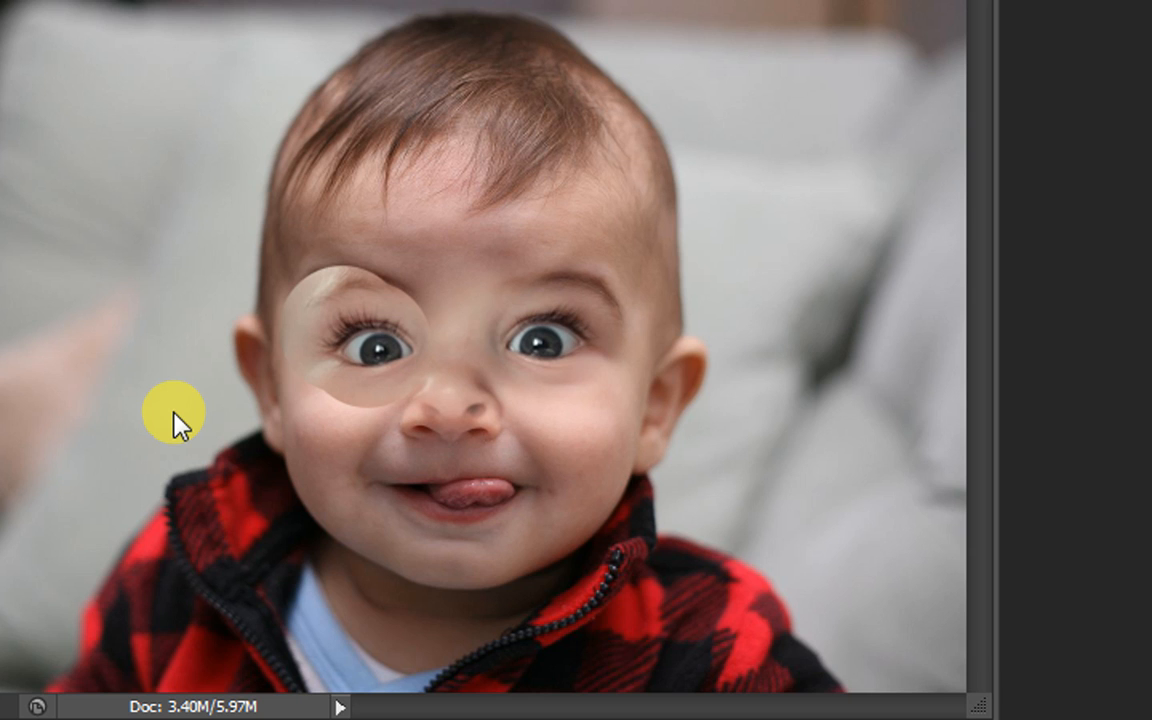
key("ctrl+shift+s")
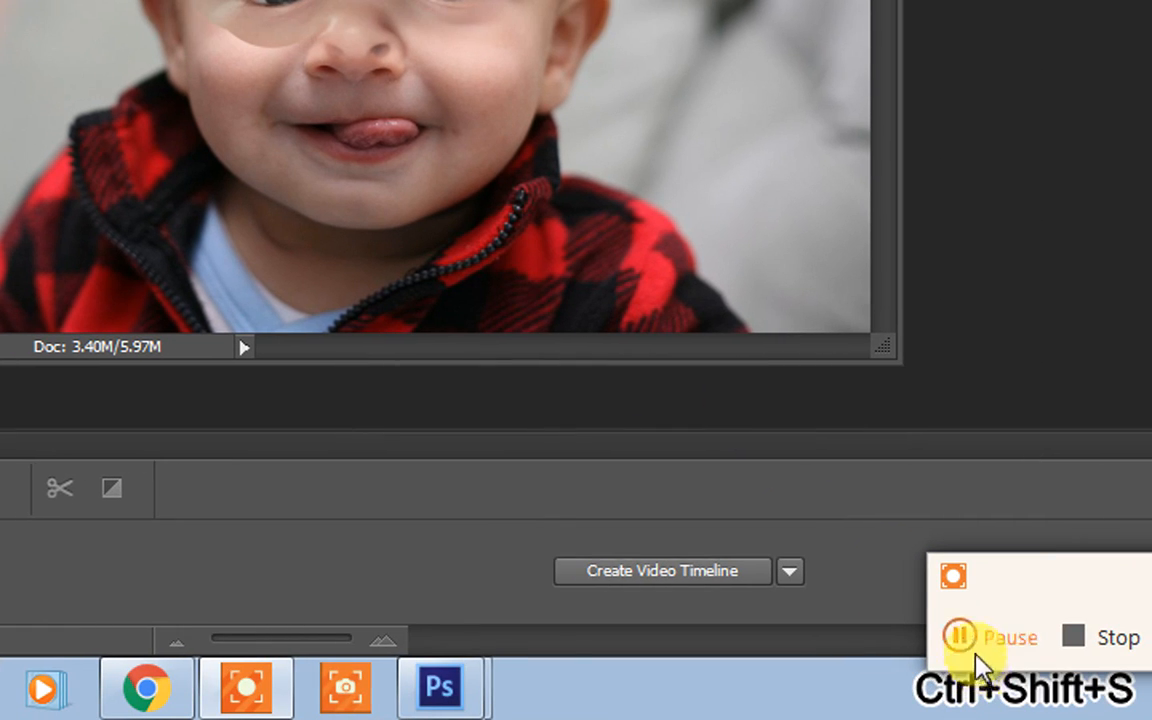